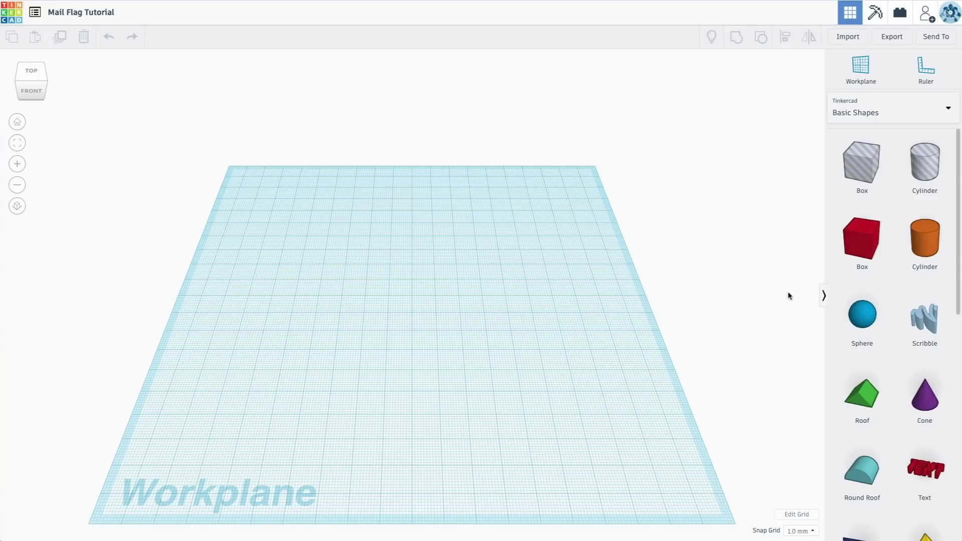
Place a red box and stretch it with its handles into a wide, flat slab.
{"action": "left_click_drag", "start_coordinate": [866, 245], "coordinate": [332, 259]}
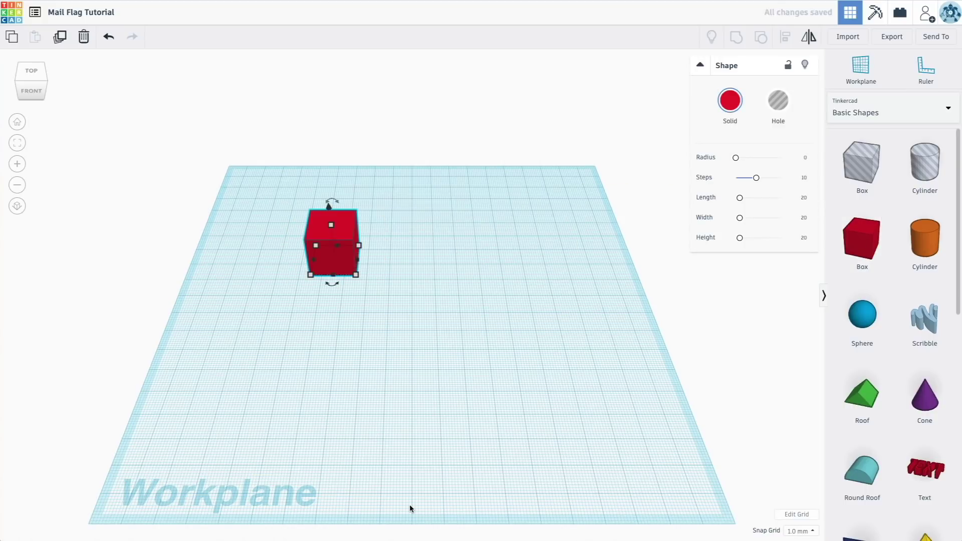
{"action": "left_click_drag", "start_coordinate": [356, 274], "coordinate": [515, 404]}
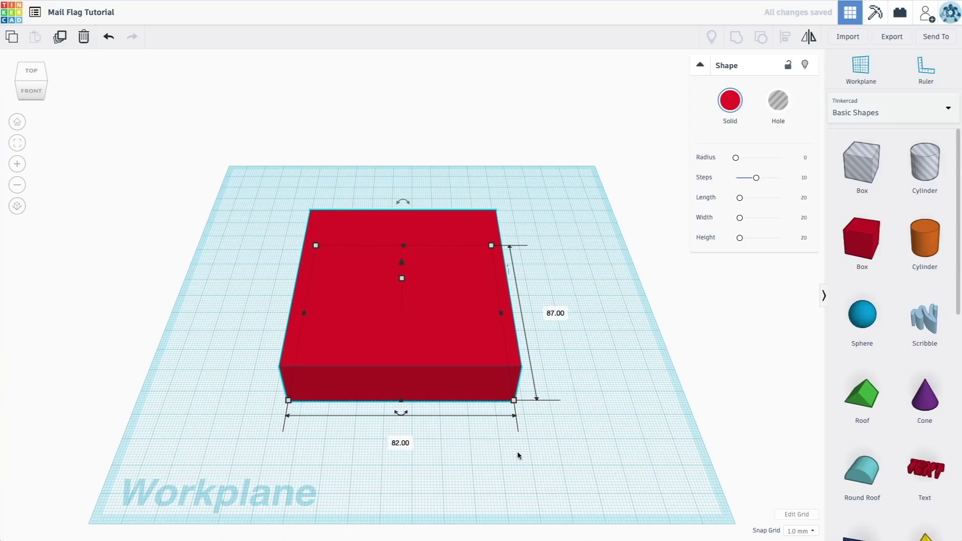
{"action": "left_click", "coordinate": [580, 437]}
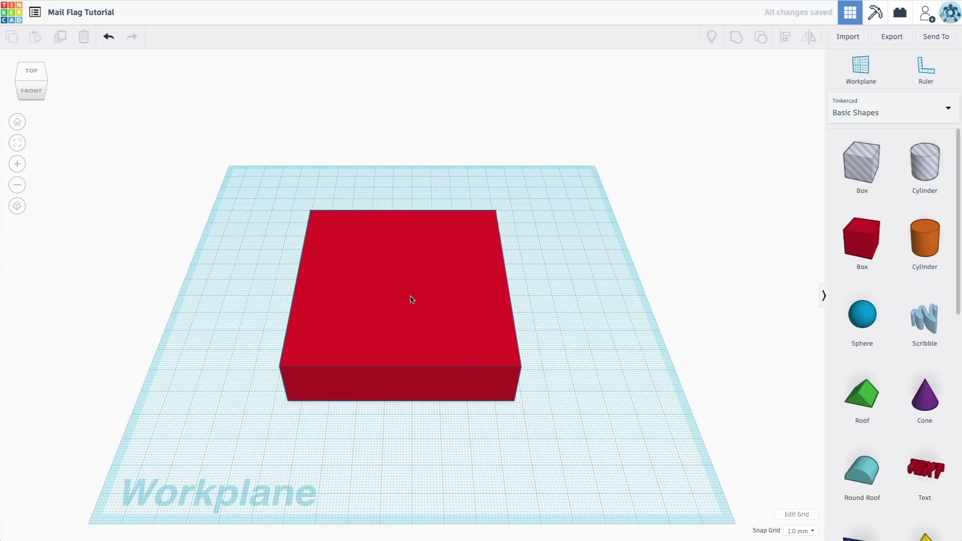
{"action": "left_click", "coordinate": [407, 293]}
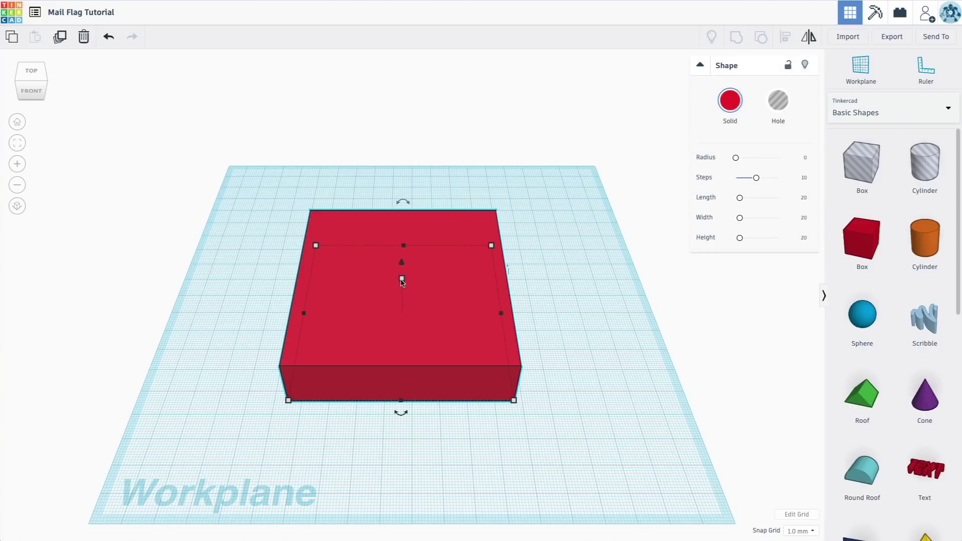
{"action": "right_click_drag", "start_coordinate": [475, 486], "coordinate": [488, 389]}
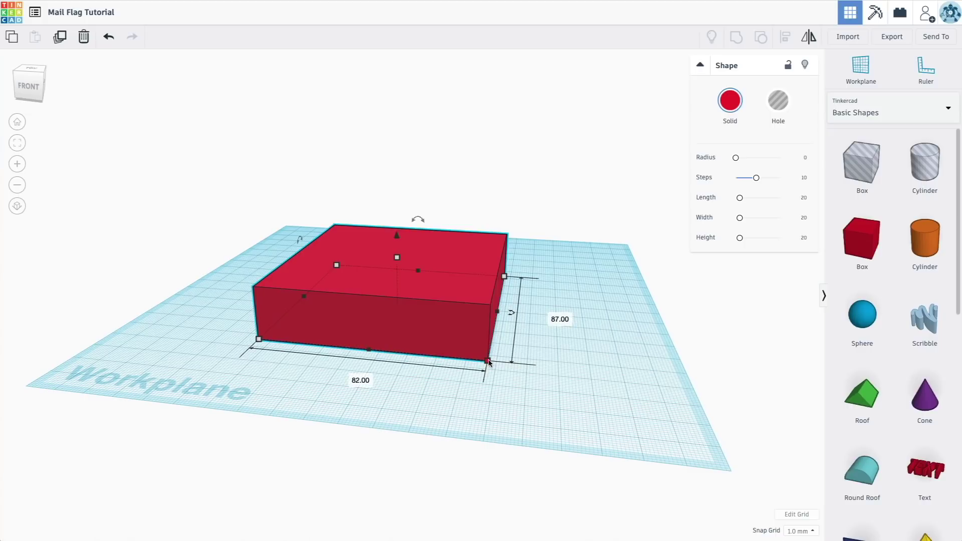
{"action": "mouse_move", "coordinate": [487, 360]}
{"action": "left_mouse_down"}
{"action": "mouse_move", "coordinate": [546, 419]}
{"action": "mouse_move", "coordinate": [490, 350]}
{"action": "left_mouse_up"}
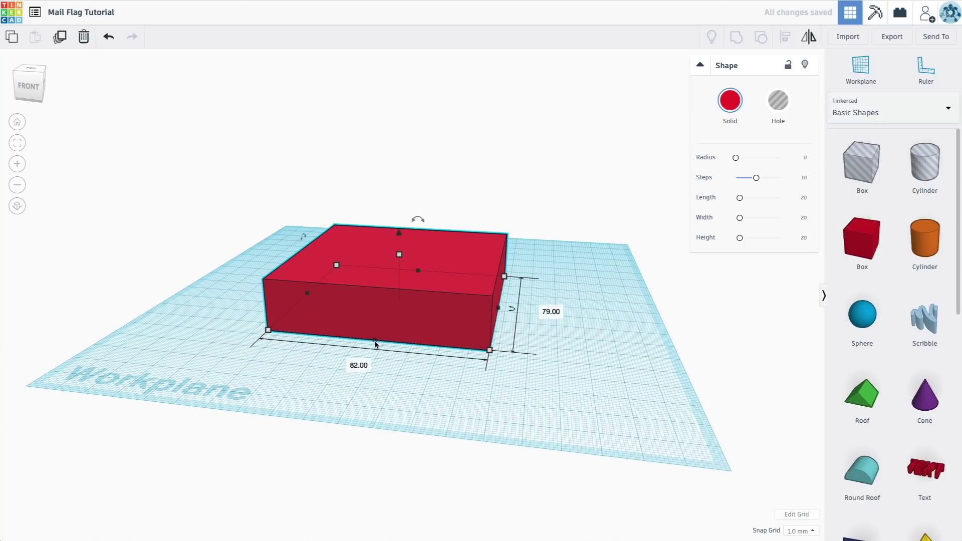
{"action": "left_click_drag", "start_coordinate": [373, 344], "coordinate": [367, 377]}
{"action": "mouse_move", "coordinate": [471, 378]}
{"action": "right_mouse_down"}
{"action": "mouse_move", "coordinate": [472, 389]}
{"action": "mouse_move", "coordinate": [468, 381]}
{"action": "right_mouse_up"}
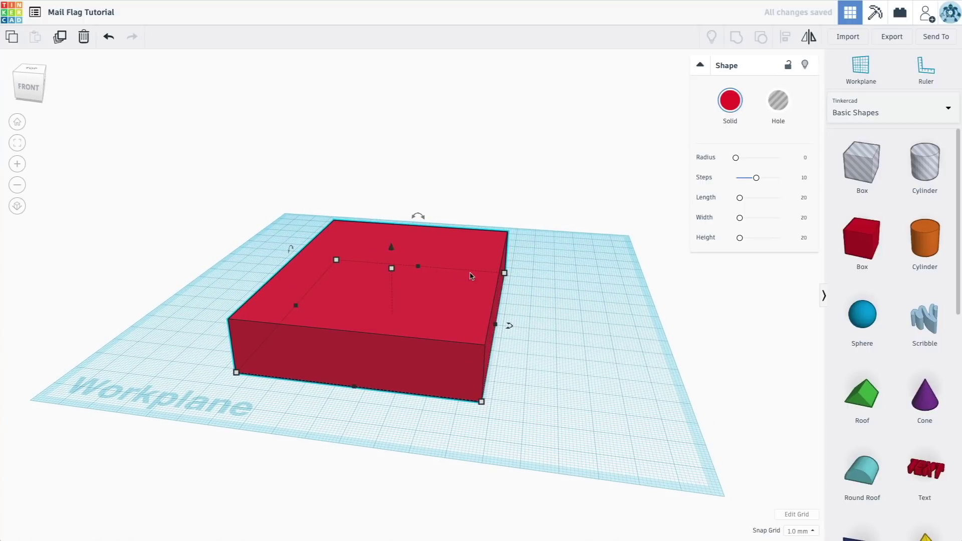
{"action": "mouse_move", "coordinate": [336, 260]}
{"action": "left_mouse_down"}
{"action": "mouse_move", "coordinate": [313, 222]}
{"action": "mouse_move", "coordinate": [345, 272]}
{"action": "mouse_move", "coordinate": [331, 269]}
{"action": "left_mouse_up"}
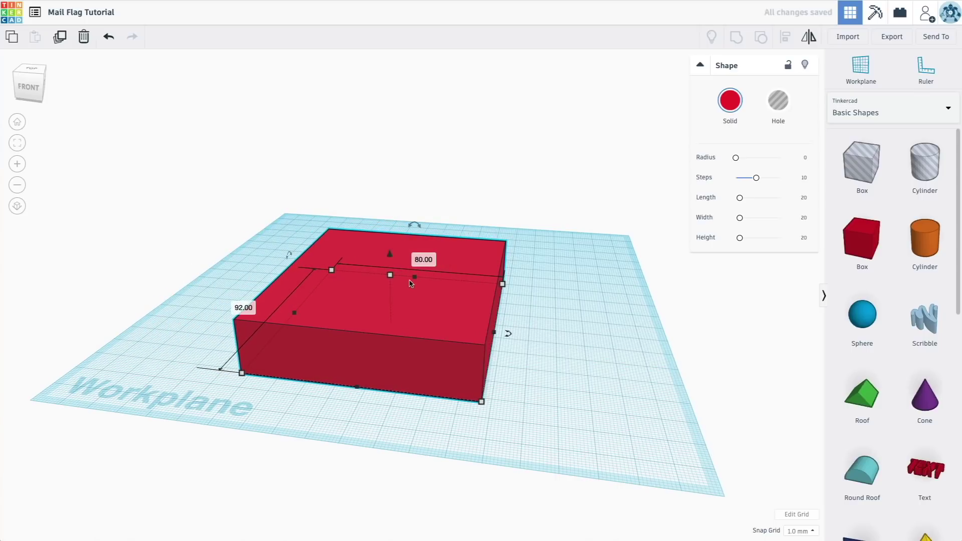
{"action": "left_click_drag", "start_coordinate": [390, 275], "coordinate": [415, 298]}
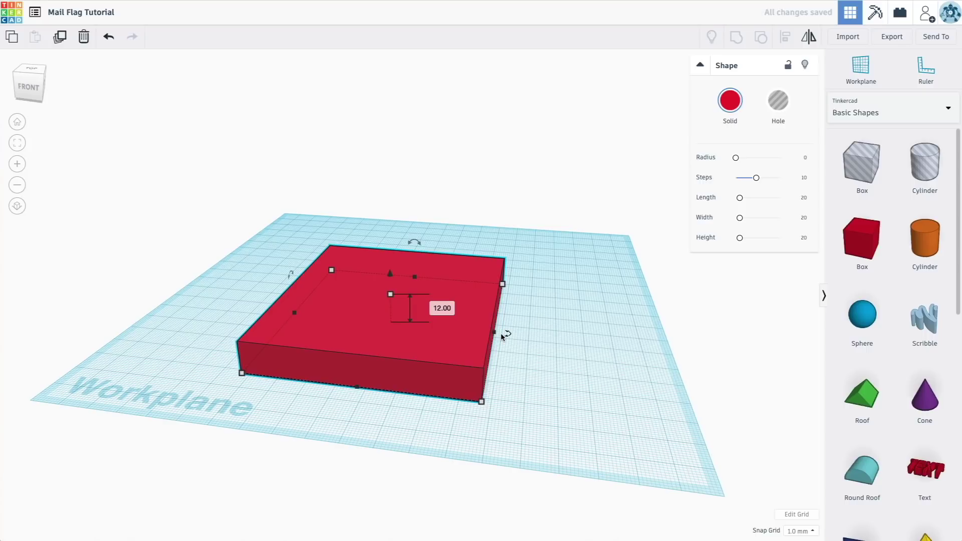
Set the slab's height to 10 mm, after trying 20 and 15 mm.
{"action": "left_click", "coordinate": [442, 309]}
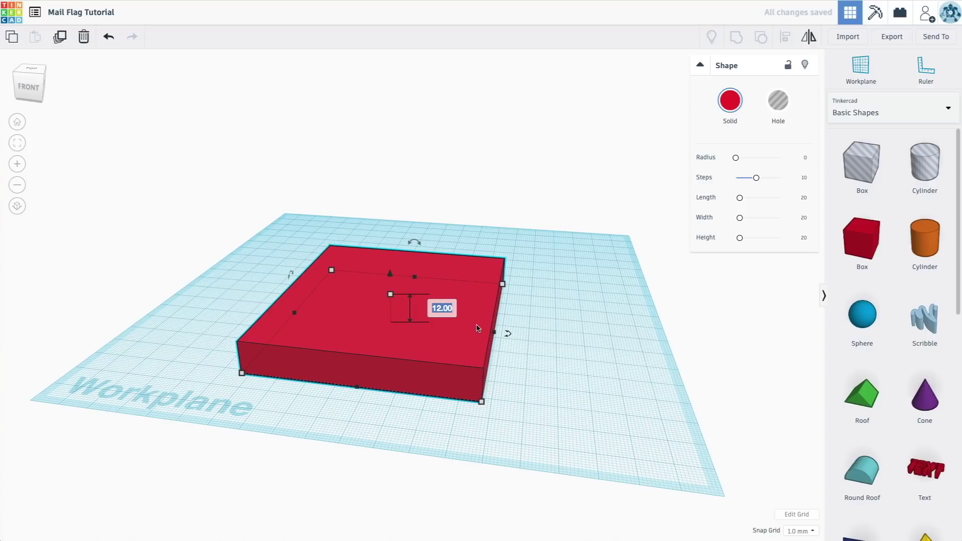
{"action": "type", "text": "20"}
{"action": "key", "text": "Return"}
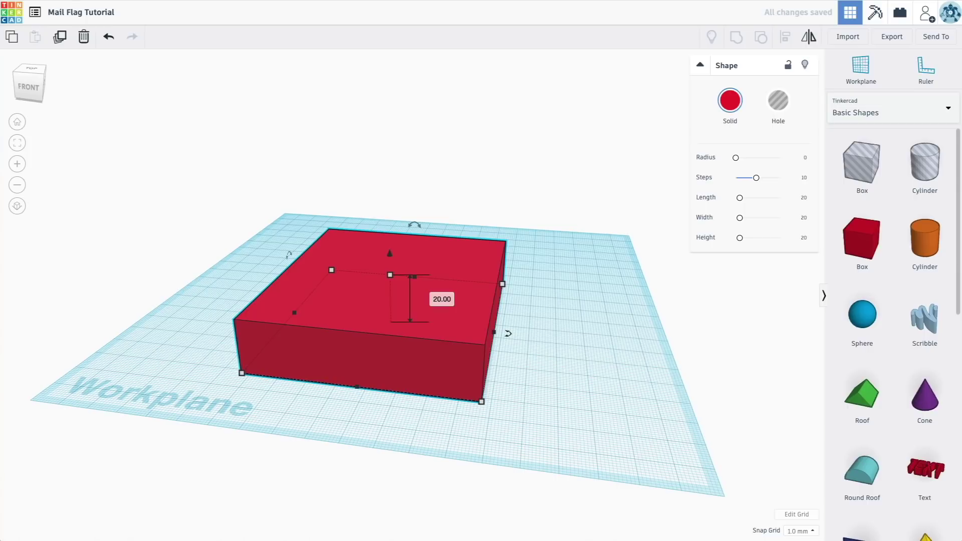
{"action": "left_click", "coordinate": [435, 299]}
{"action": "type", "text": "15"}
{"action": "key", "text": "Return"}
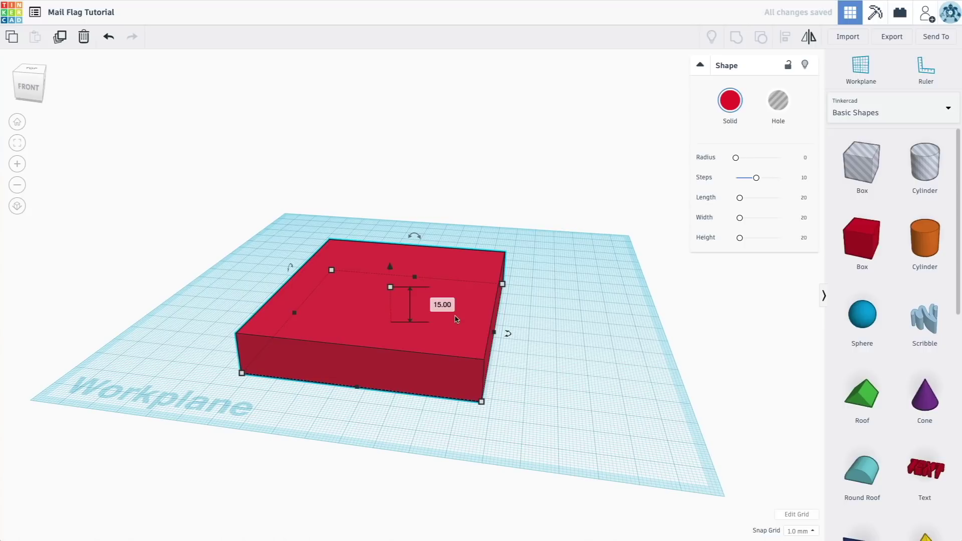
{"action": "left_click", "coordinate": [442, 305]}
{"action": "type", "text": "10"}
{"action": "key", "text": "Return"}
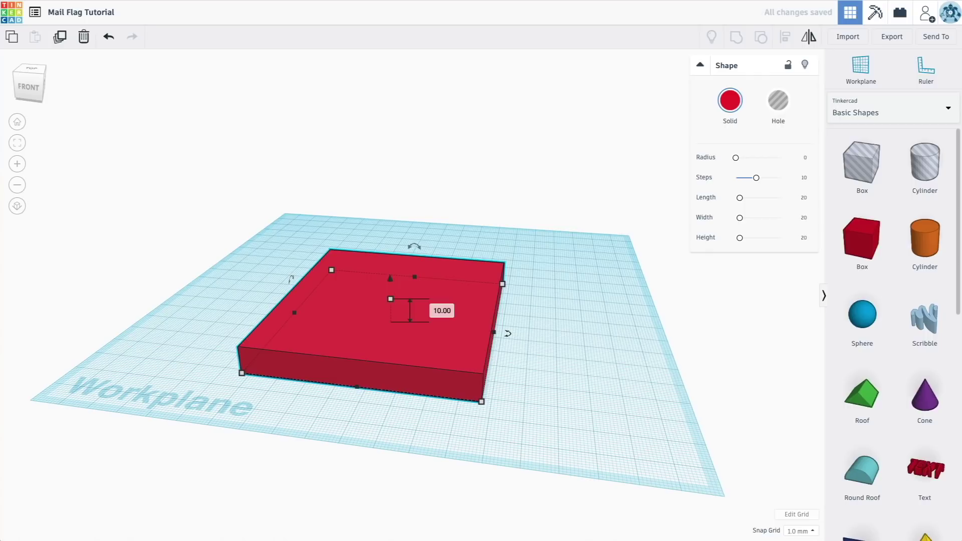
Switch the shape library to Favorites, then to the Shapes Collection.
{"action": "left_click", "coordinate": [387, 430]}
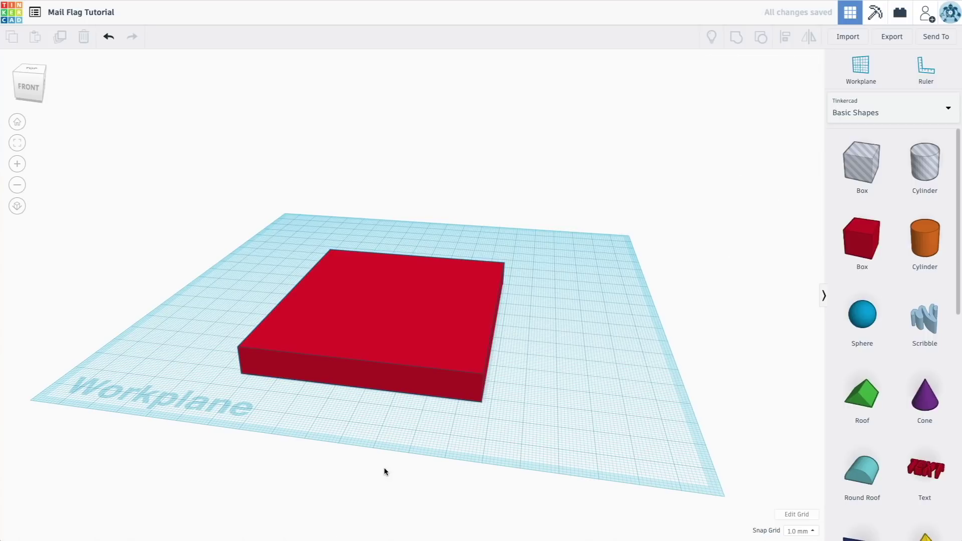
{"action": "left_click", "coordinate": [949, 109]}
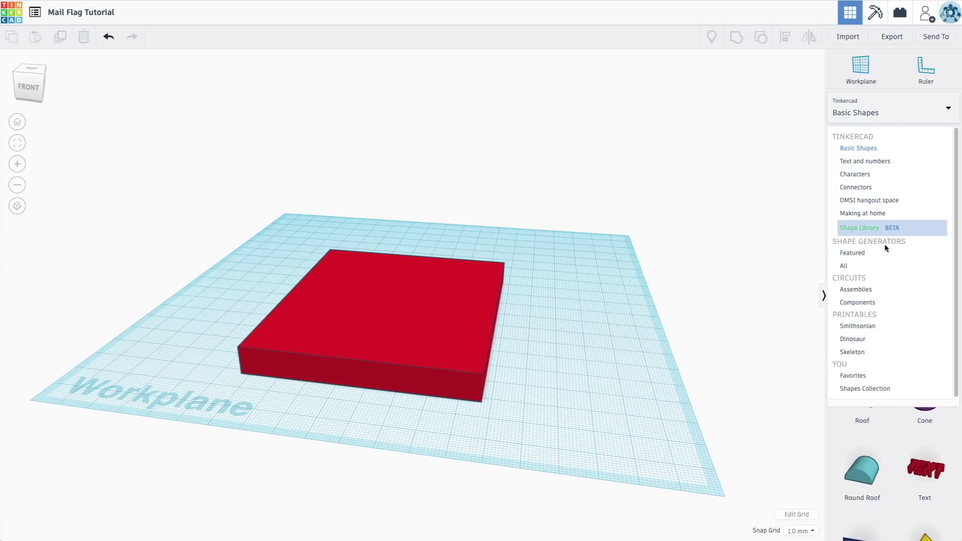
{"action": "left_click", "coordinate": [868, 376]}
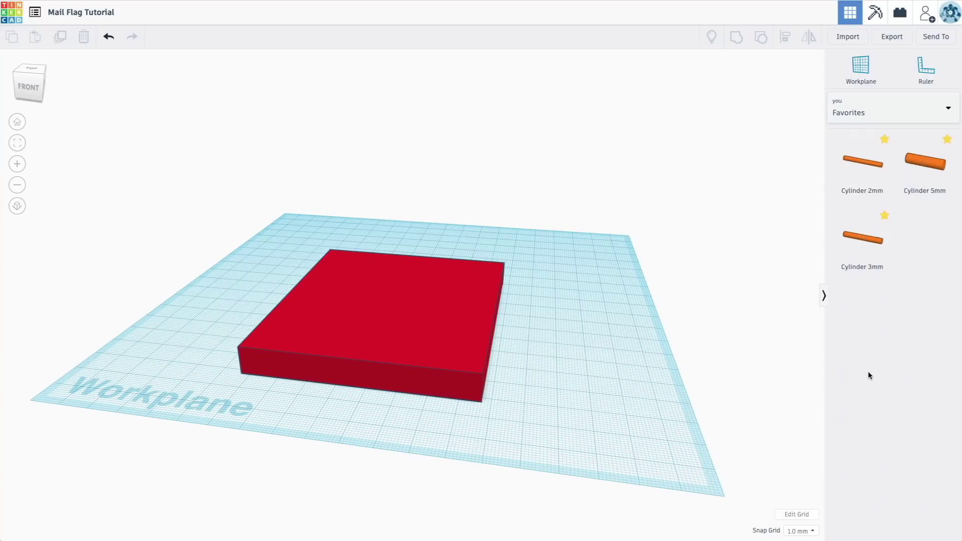
{"action": "left_click", "coordinate": [952, 109]}
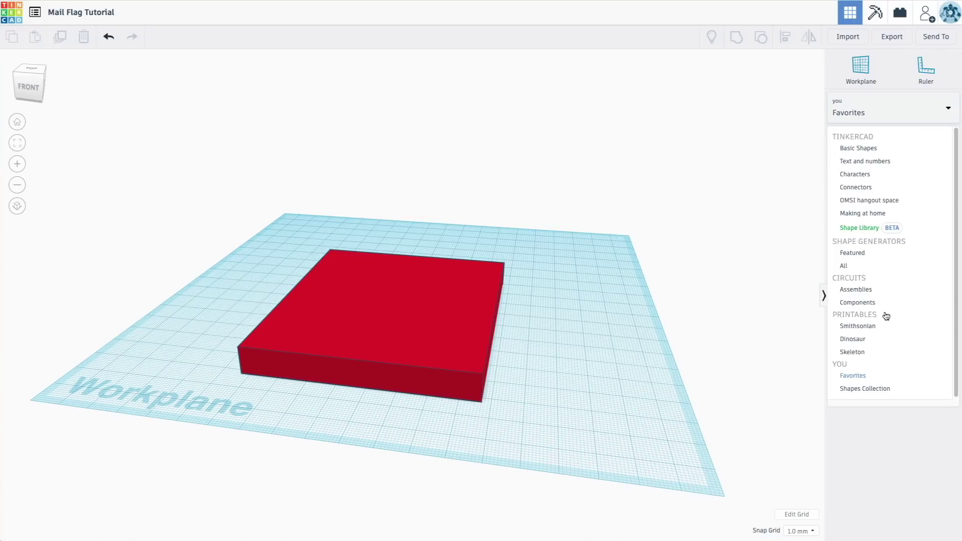
{"action": "left_click", "coordinate": [863, 389]}
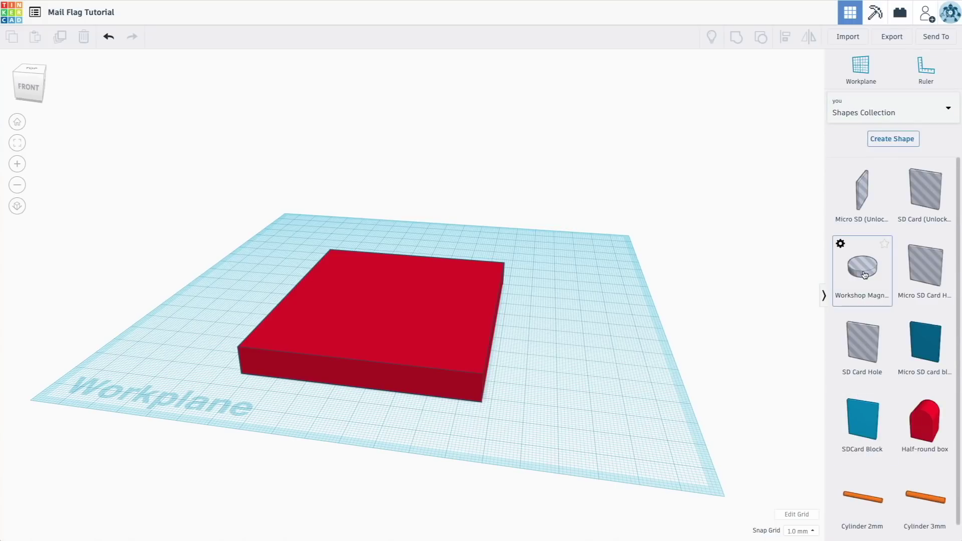
Drop a trial Workshop Magnet hole near the slab and select it.
{"action": "left_click_drag", "start_coordinate": [862, 268], "coordinate": [587, 386]}
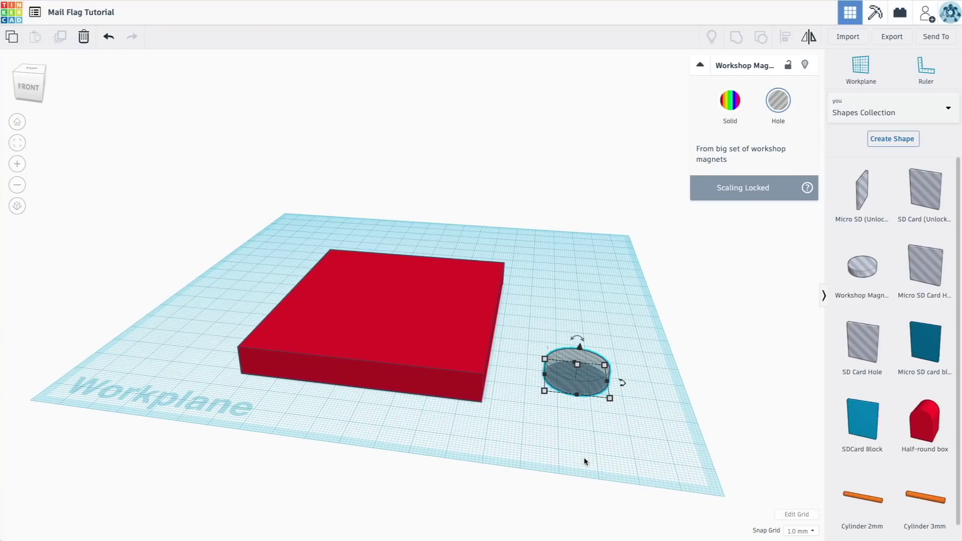
{"action": "left_click_drag", "start_coordinate": [581, 384], "coordinate": [428, 369]}
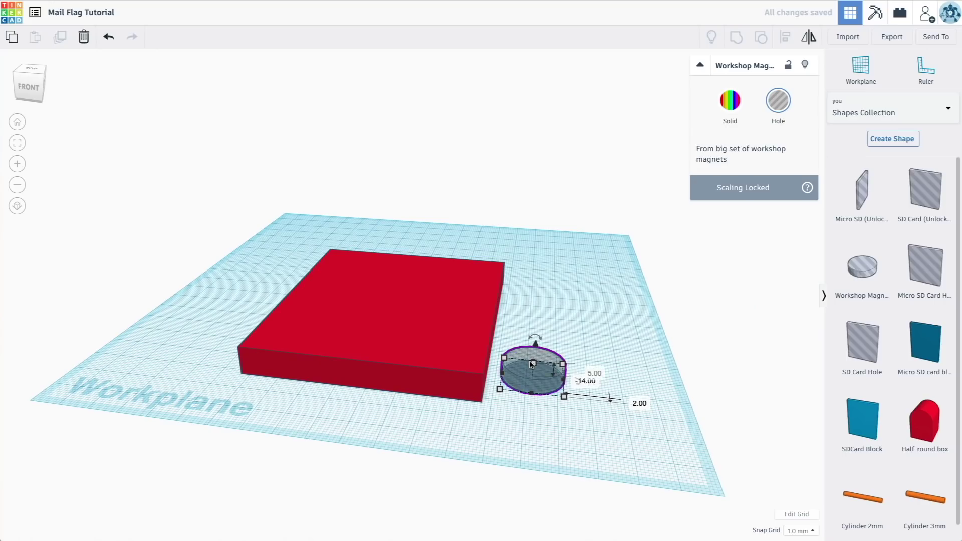
{"action": "left_click", "coordinate": [399, 381]}
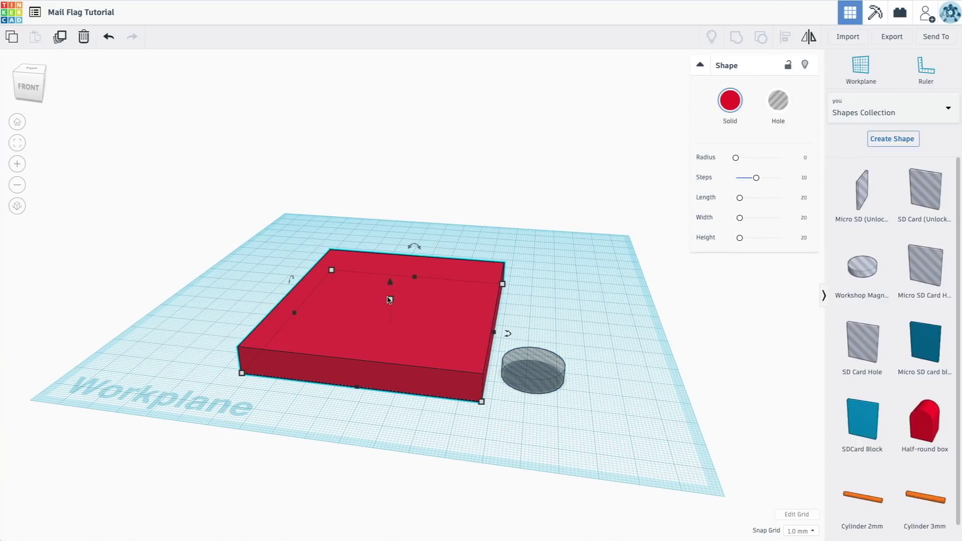
{"action": "mouse_move", "coordinate": [391, 301]}
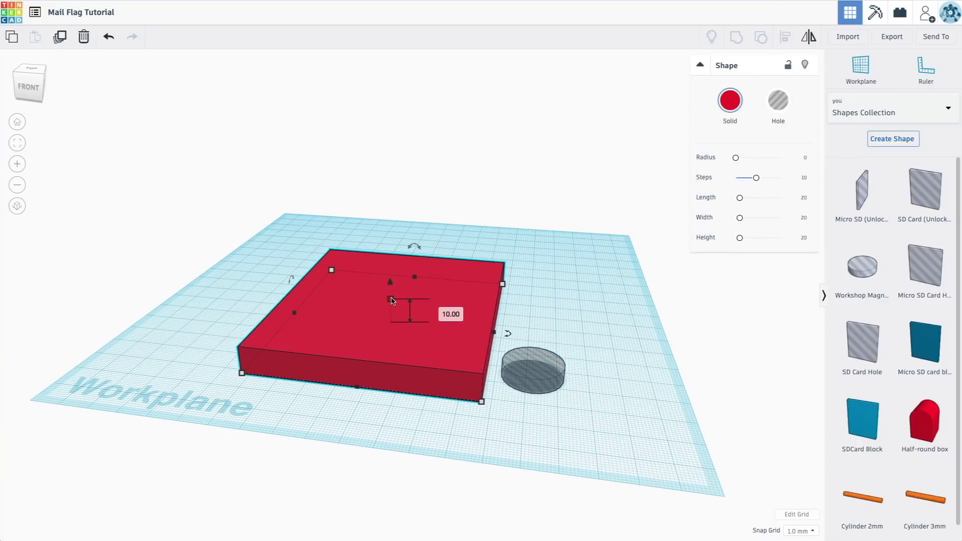
{"action": "left_click", "coordinate": [525, 373]}
Delete the trial magnet hole and stretch the slab into a 152 x 31 mm bar.
{"action": "key", "text": "Delete"}
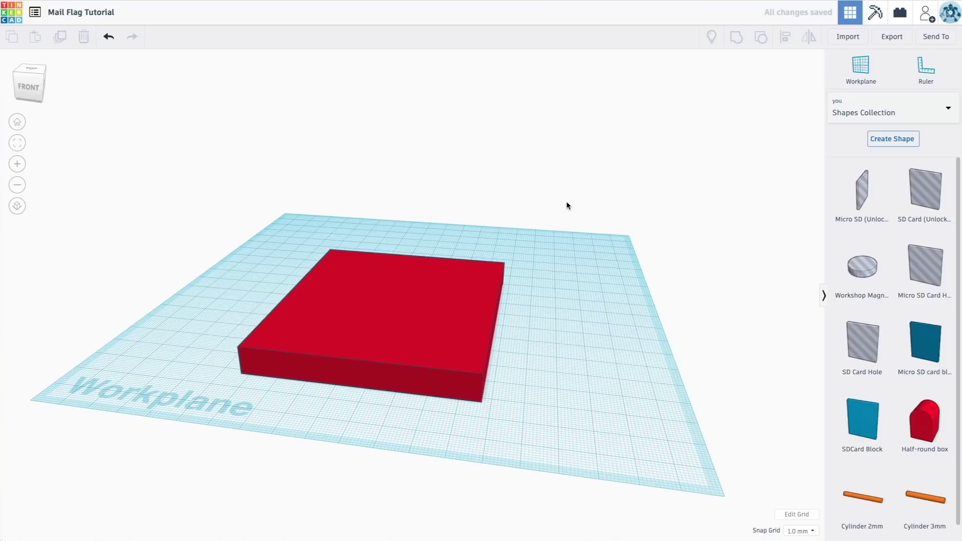
{"action": "right_click_drag", "start_coordinate": [566, 201], "coordinate": [595, 299]}
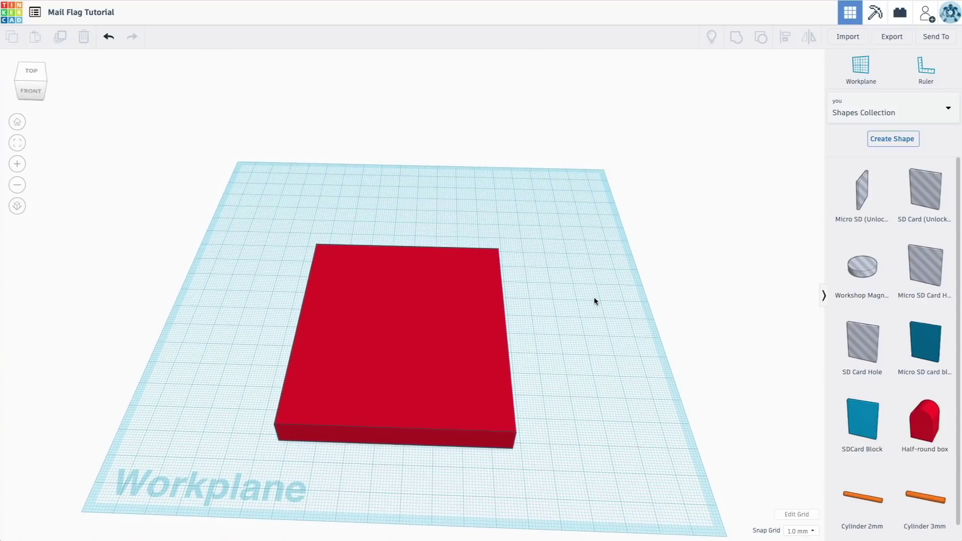
{"action": "left_click_drag", "start_coordinate": [423, 341], "coordinate": [381, 305]}
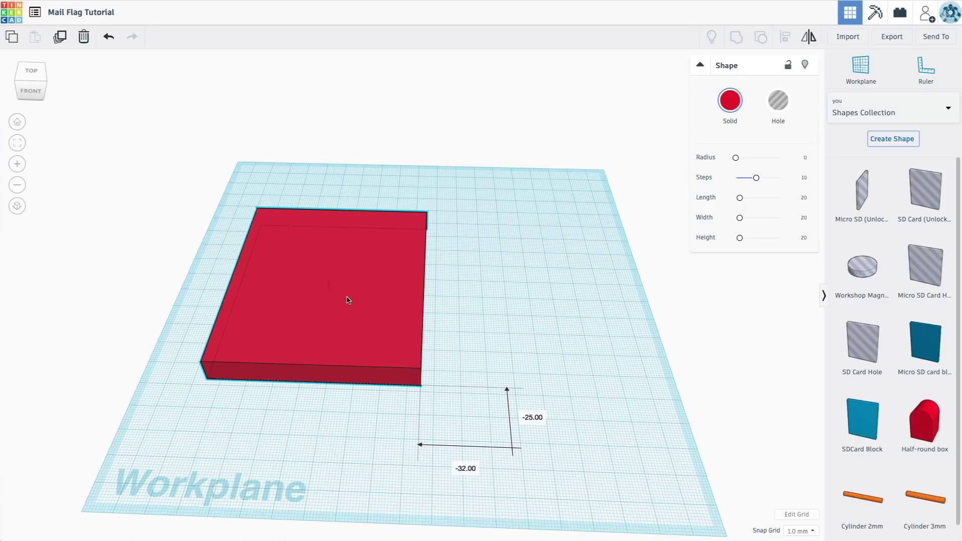
{"action": "left_click_drag", "start_coordinate": [349, 300], "coordinate": [348, 300]}
{"action": "left_click_drag", "start_coordinate": [420, 383], "coordinate": [587, 279]}
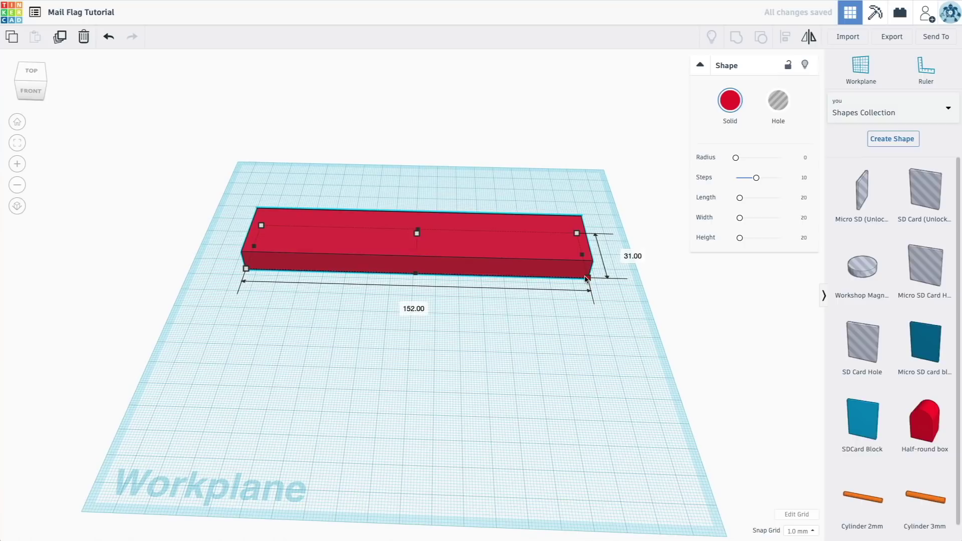
{"action": "left_click", "coordinate": [473, 420]}
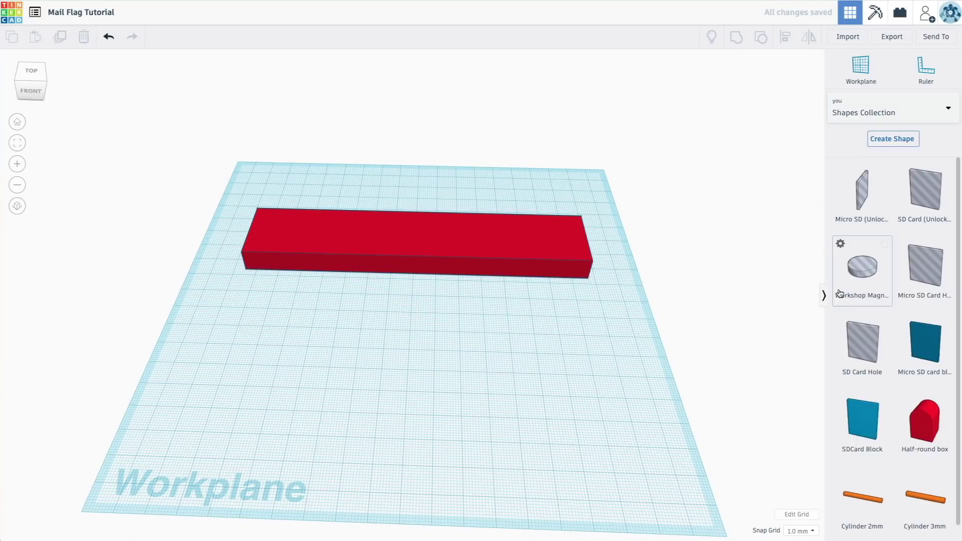
Place a Workshop Magnet hole on the workplane beside the bar.
{"action": "left_click_drag", "start_coordinate": [862, 271], "coordinate": [634, 258]}
{"action": "right_click_drag", "start_coordinate": [687, 375], "coordinate": [441, 401]}
{"action": "left_click_drag", "start_coordinate": [460, 458], "coordinate": [619, 336]}
{"action": "right_click_drag", "start_coordinate": [347, 415], "coordinate": [558, 439]}
Duplicate the long red bar and move the copy 31 mm toward the front.
{"action": "left_click", "coordinate": [476, 219]}
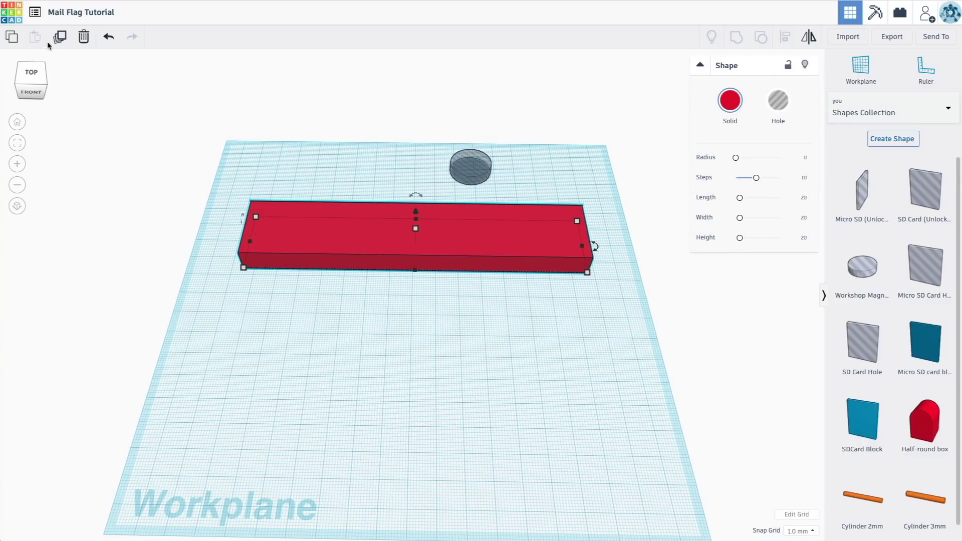
{"action": "left_click", "coordinate": [60, 37]}
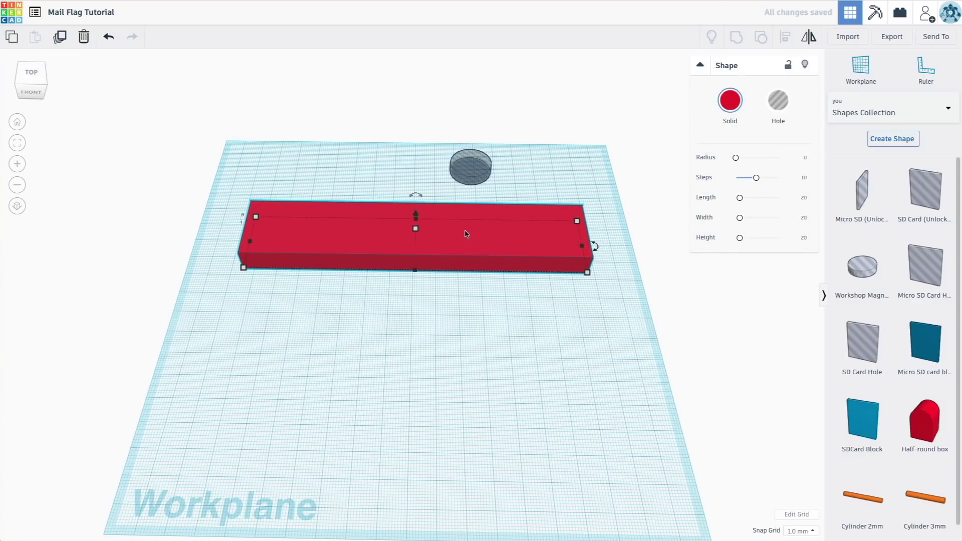
{"action": "left_click_drag", "start_coordinate": [455, 229], "coordinate": [457, 282]}
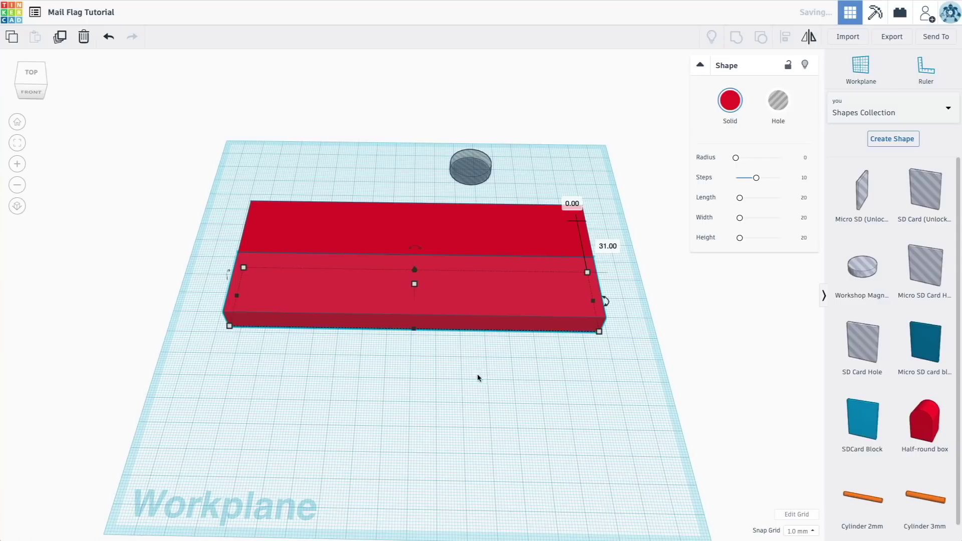
{"action": "left_click", "coordinate": [493, 446]}
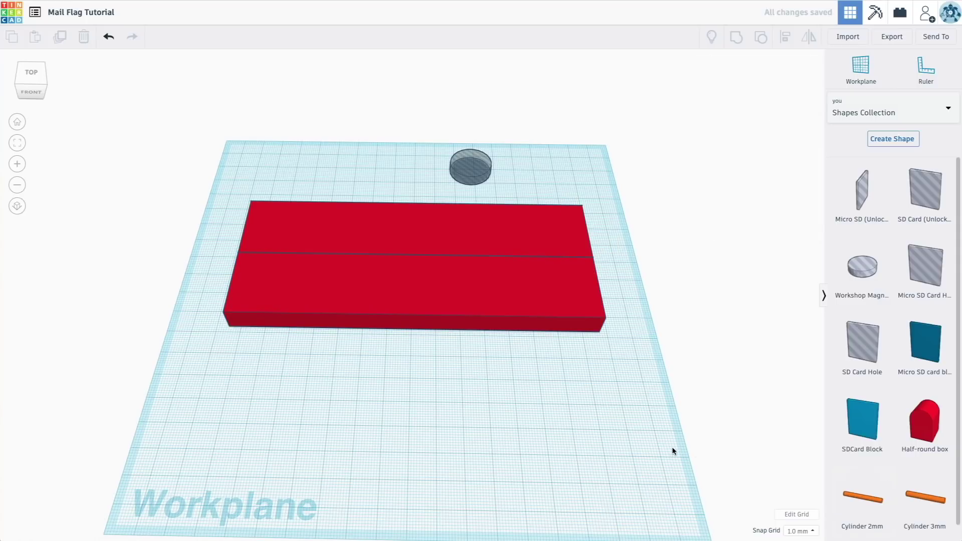
Shorten the front copy to about 54 mm so the two bars form an L.
{"action": "right_click_drag", "start_coordinate": [672, 449], "coordinate": [667, 424]}
{"action": "right_click_drag", "start_coordinate": [224, 421], "coordinate": [348, 301]}
{"action": "left_click", "coordinate": [356, 321]}
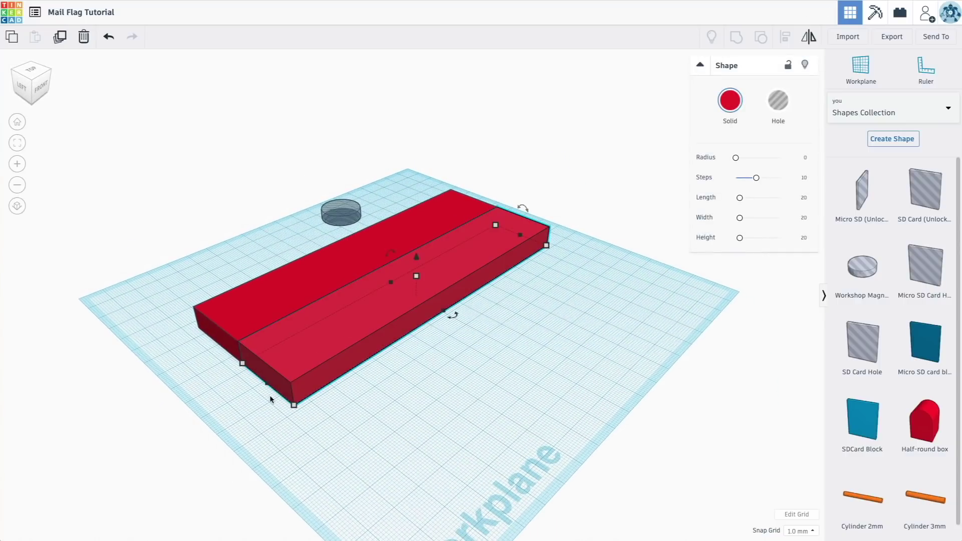
{"action": "left_click_drag", "start_coordinate": [266, 386], "coordinate": [470, 288]}
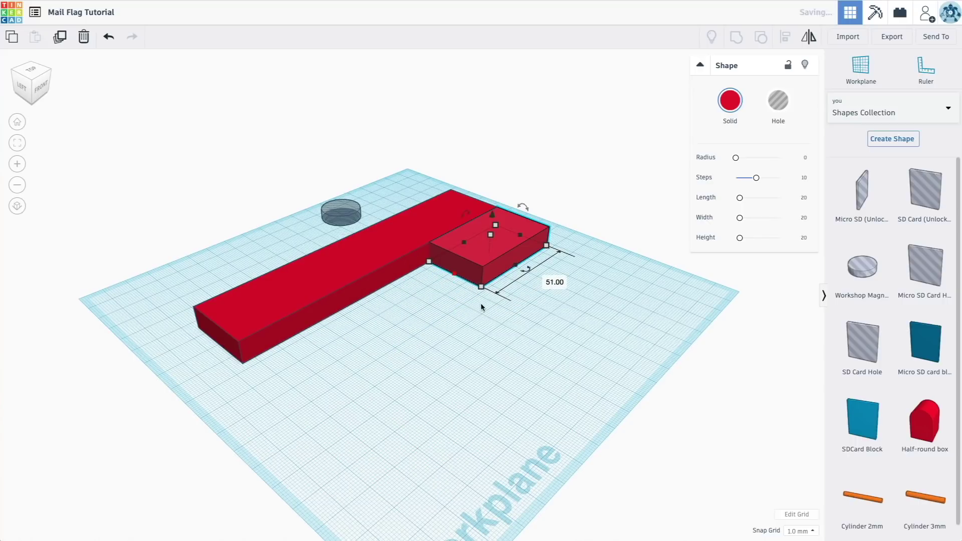
{"action": "left_click", "coordinate": [546, 341]}
{"action": "right_click_drag", "start_coordinate": [344, 408], "coordinate": [212, 468]}
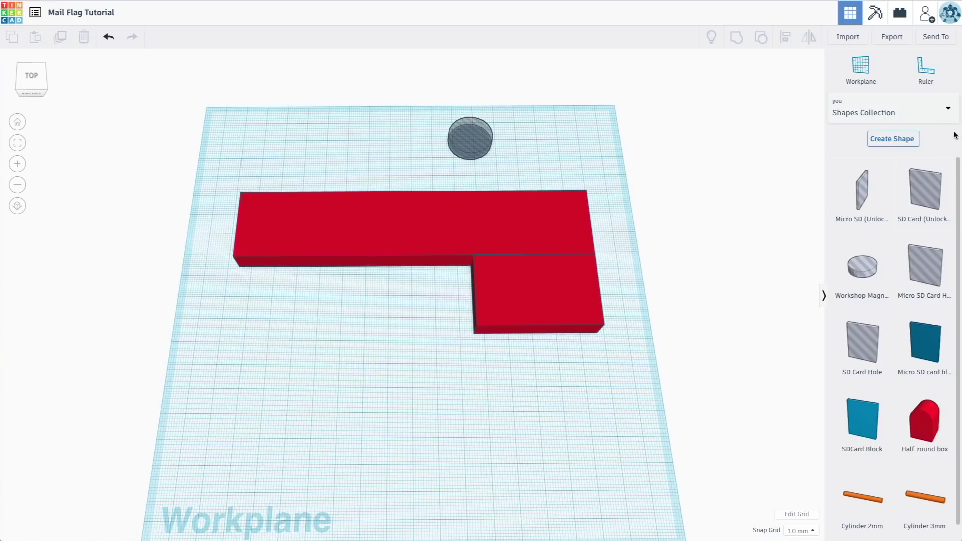
Switch to Basic Shapes and group a box hole with a red box into a notched piece.
{"action": "left_click", "coordinate": [946, 109]}
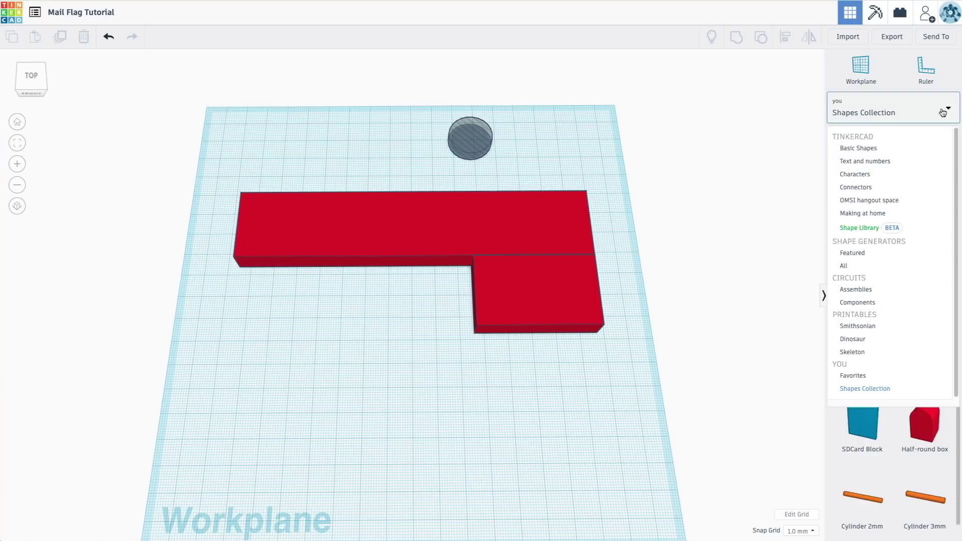
{"action": "left_click", "coordinate": [900, 152]}
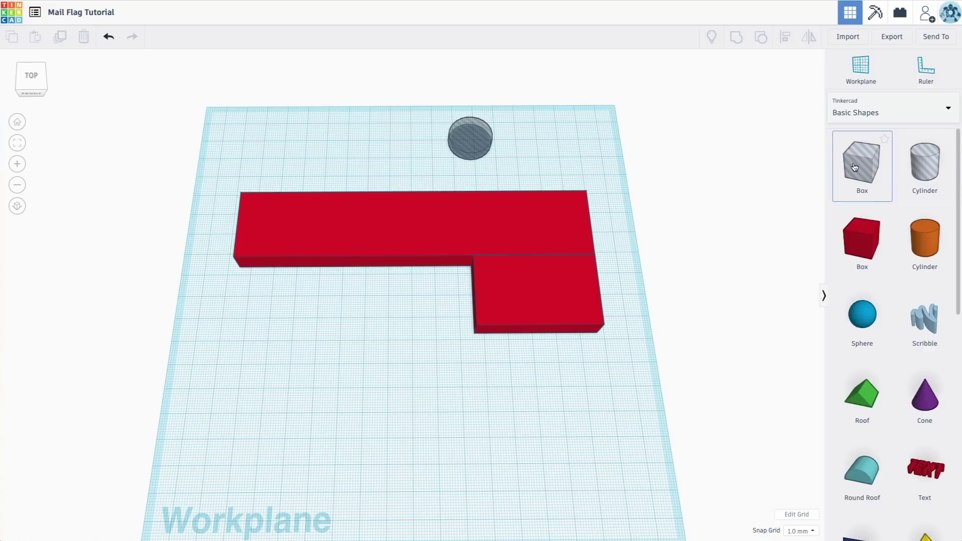
{"action": "left_click_drag", "start_coordinate": [848, 188], "coordinate": [524, 304]}
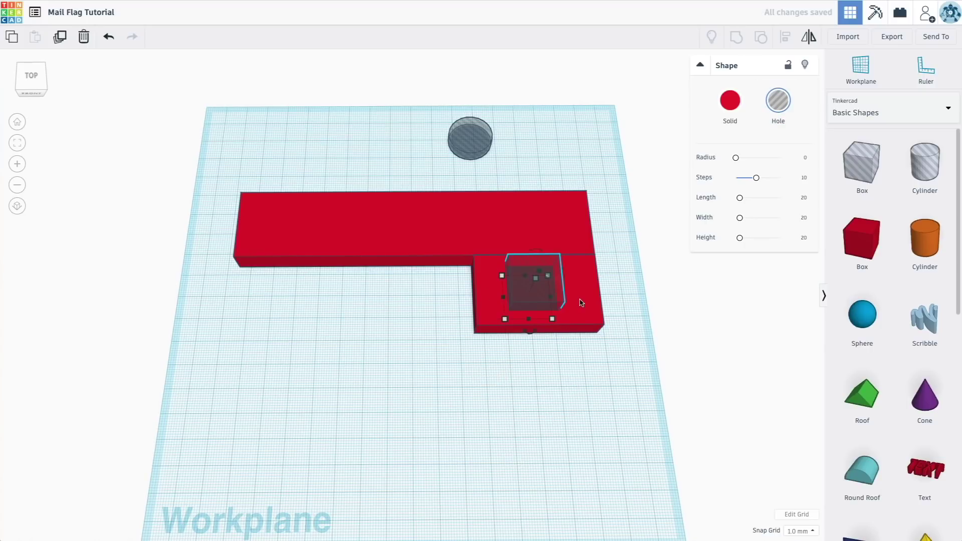
{"action": "left_click_drag", "start_coordinate": [536, 287], "coordinate": [348, 372]}
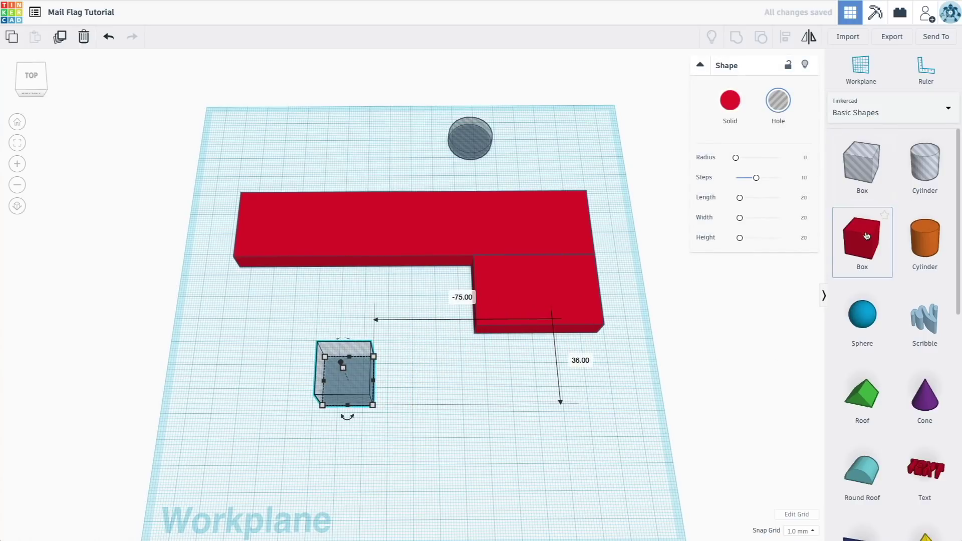
{"action": "left_click_drag", "start_coordinate": [863, 239], "coordinate": [377, 401]}
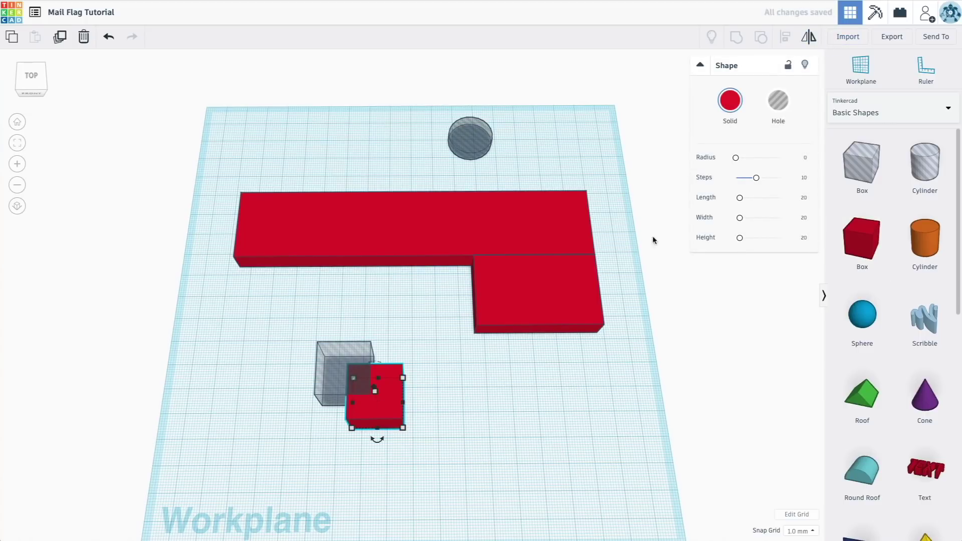
{"action": "left_click", "coordinate": [343, 371], "text": "shift"}
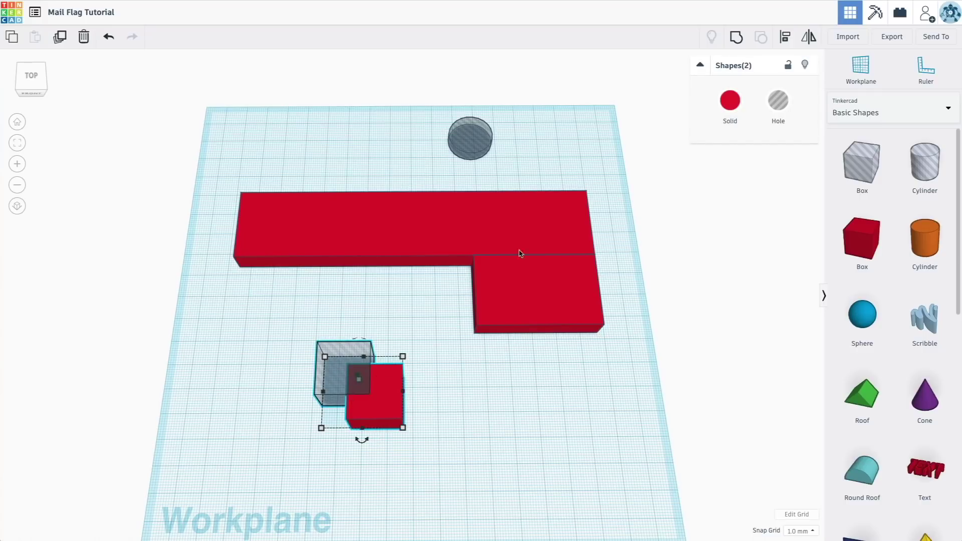
{"action": "left_click", "coordinate": [739, 36]}
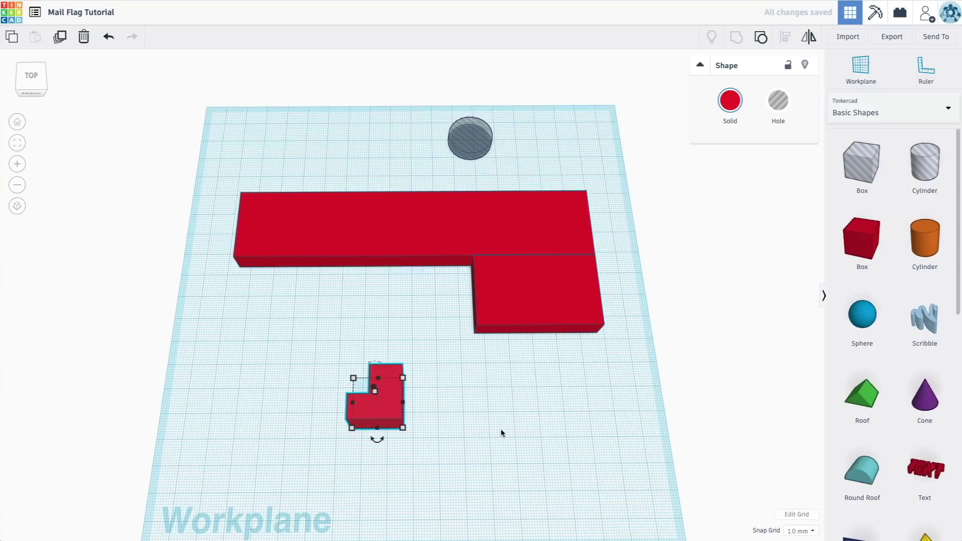
Add a sphere and group it with the notched piece.
{"action": "left_click_drag", "start_coordinate": [862, 315], "coordinate": [402, 429]}
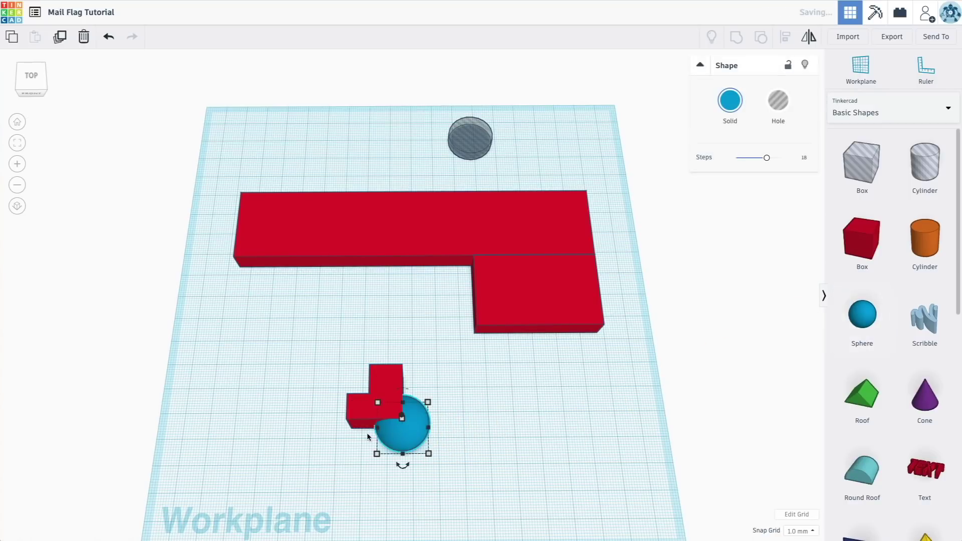
{"action": "key", "text": "Escape"}
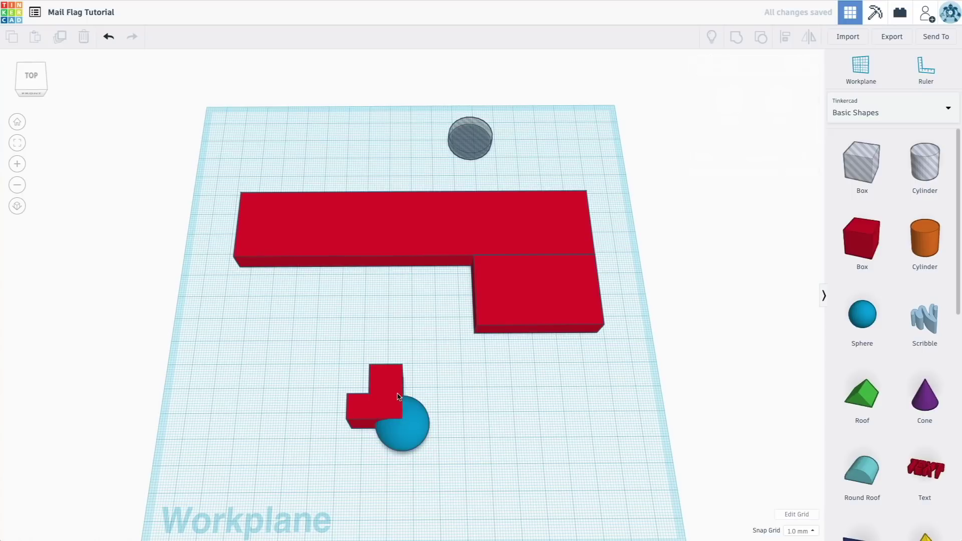
{"action": "left_click_drag", "start_coordinate": [405, 449], "coordinate": [449, 469]}
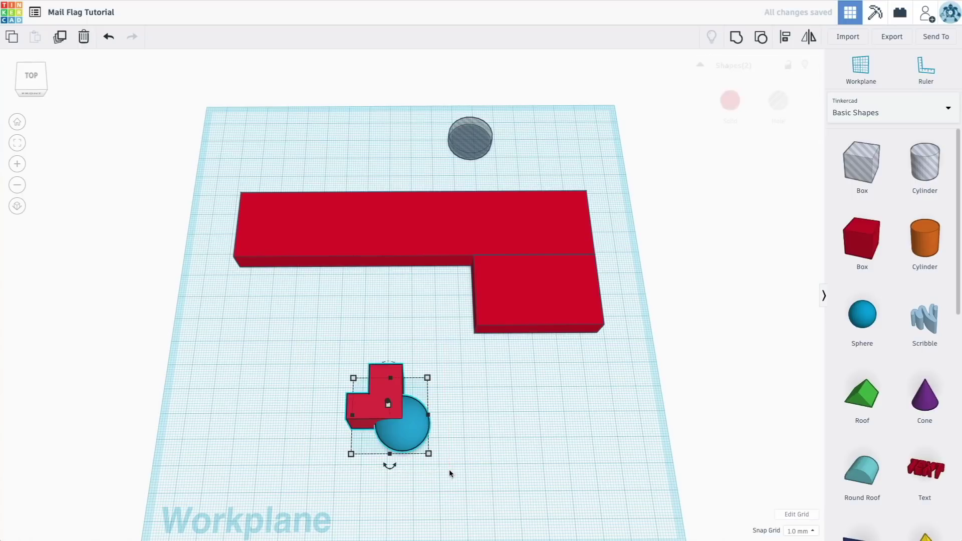
{"action": "left_click", "coordinate": [737, 37]}
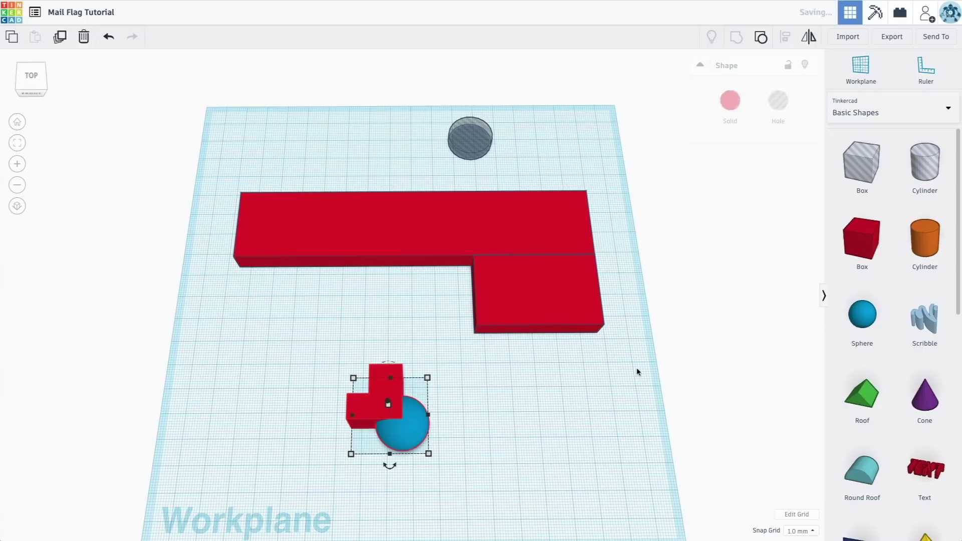
{"action": "right_click_drag", "start_coordinate": [483, 454], "coordinate": [425, 449]}
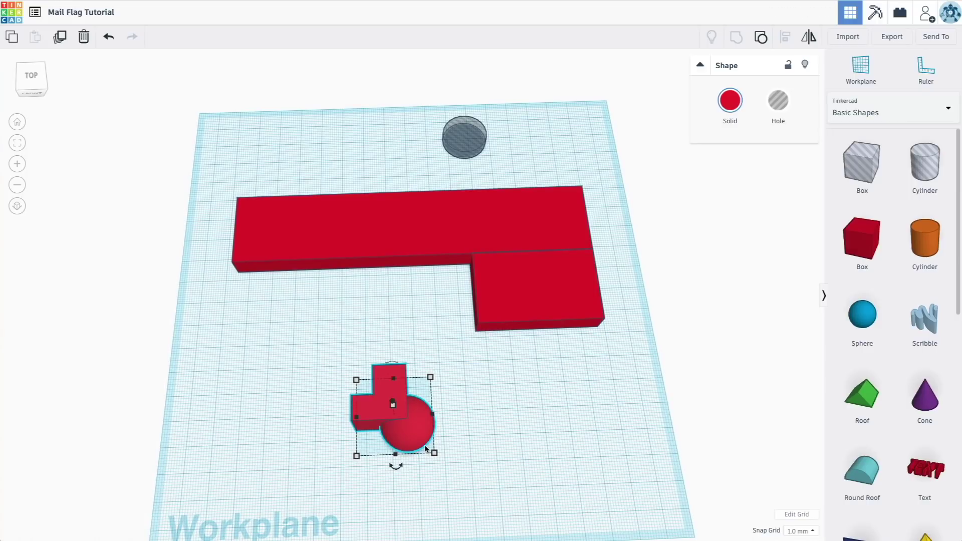
Delete the test piece and place a 51 x 51 mm box hole over the short bar's end.
{"action": "key", "text": "Delete"}
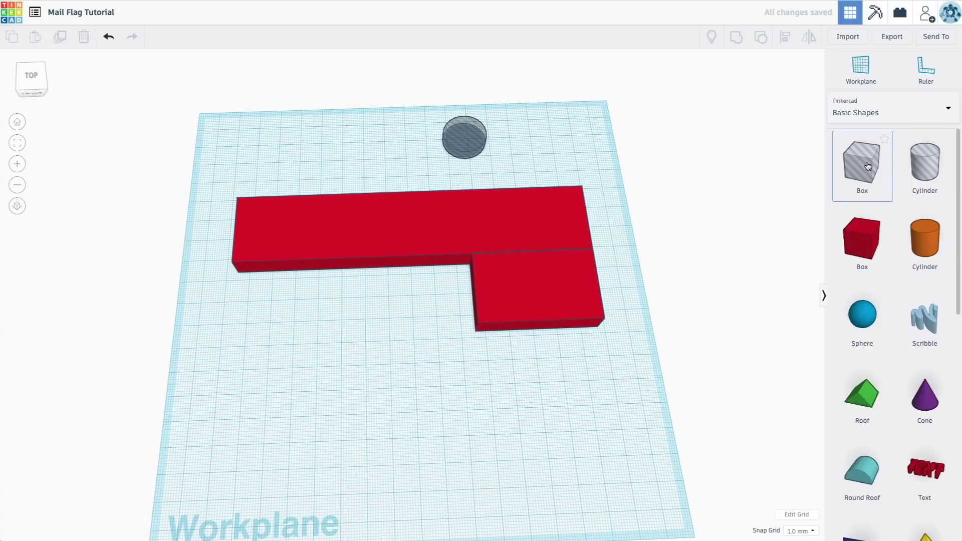
{"action": "left_click_drag", "start_coordinate": [862, 163], "coordinate": [607, 454]}
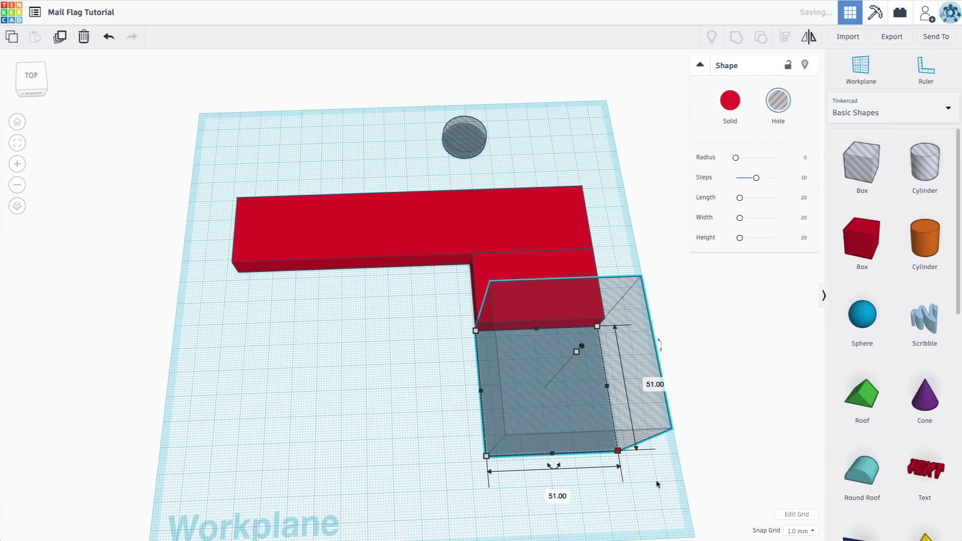
{"action": "right_click_drag", "start_coordinate": [654, 477], "coordinate": [359, 461]}
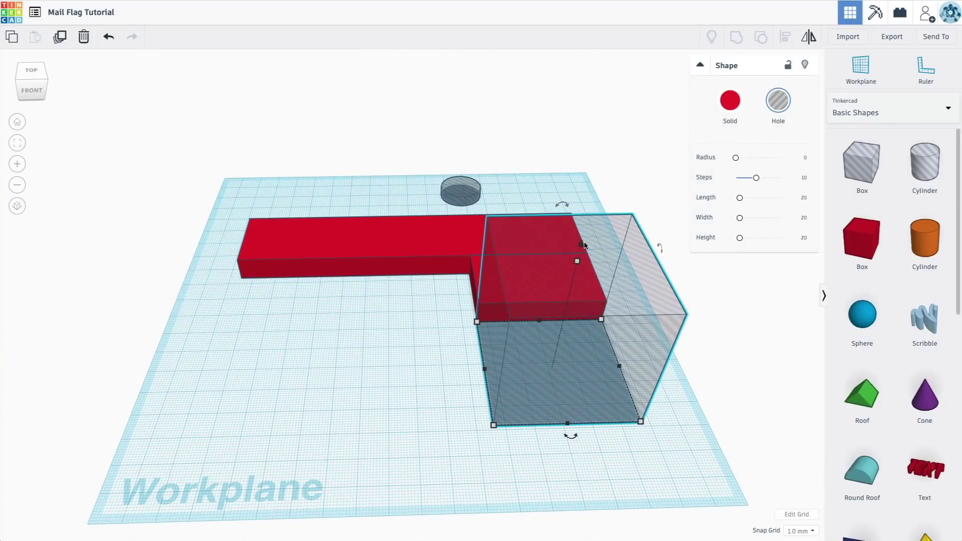
{"action": "left_click_drag", "start_coordinate": [579, 246], "coordinate": [569, 301]}
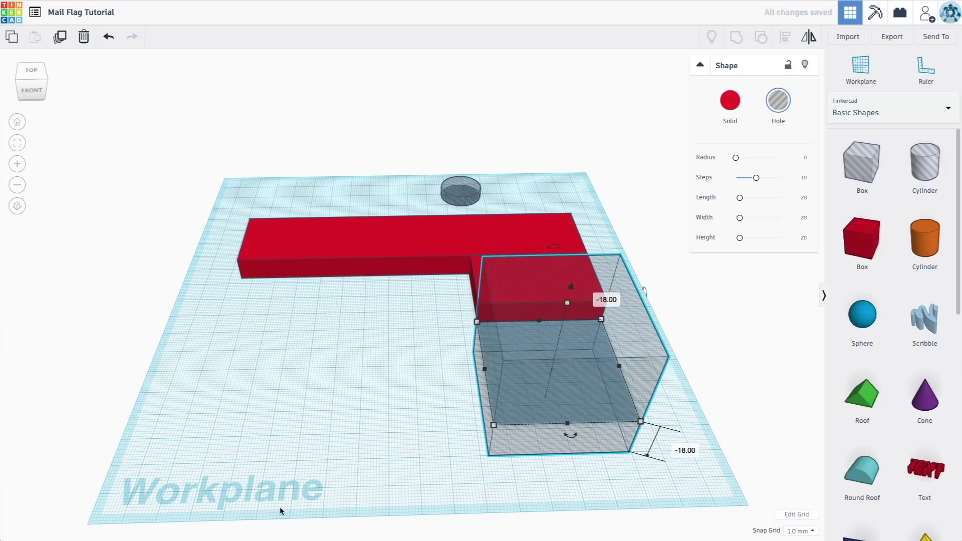
{"action": "right_click_drag", "start_coordinate": [279, 507], "coordinate": [540, 478]}
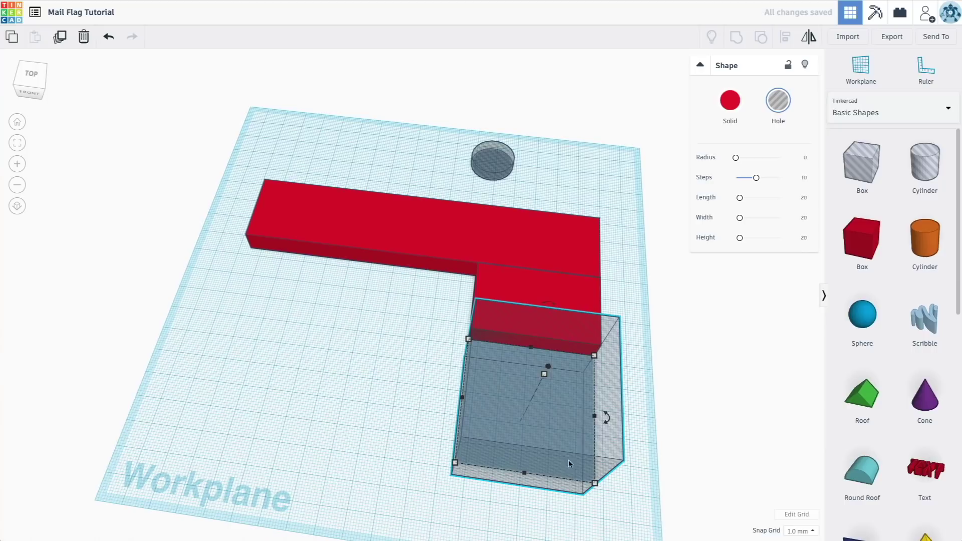
Rotate the hole box to 45° across the tab's corner.
{"action": "mouse_move", "coordinate": [607, 411]}
{"action": "right_click_drag", "start_coordinate": [376, 382], "coordinate": [381, 441]}
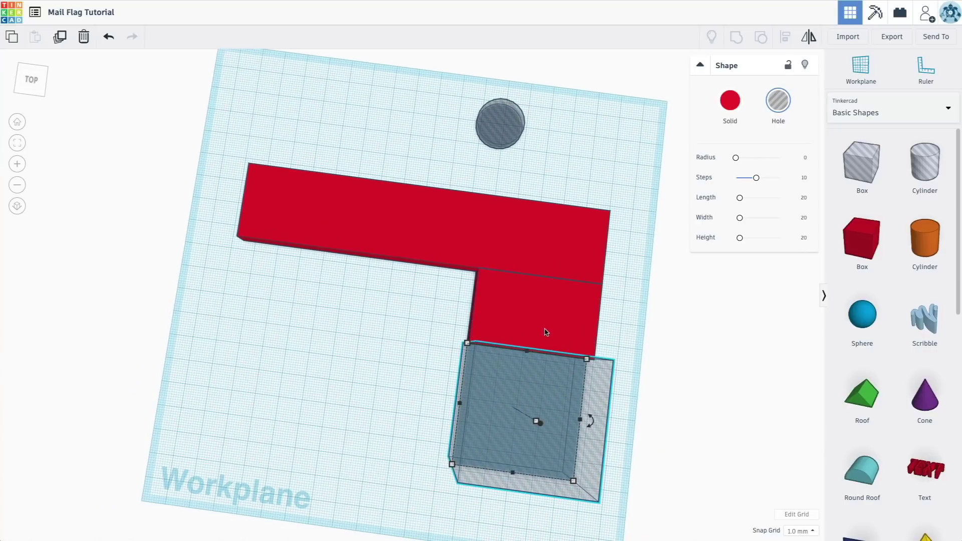
{"action": "right_click_drag", "start_coordinate": [617, 423], "coordinate": [533, 488]}
{"action": "mouse_move", "coordinate": [521, 467]}
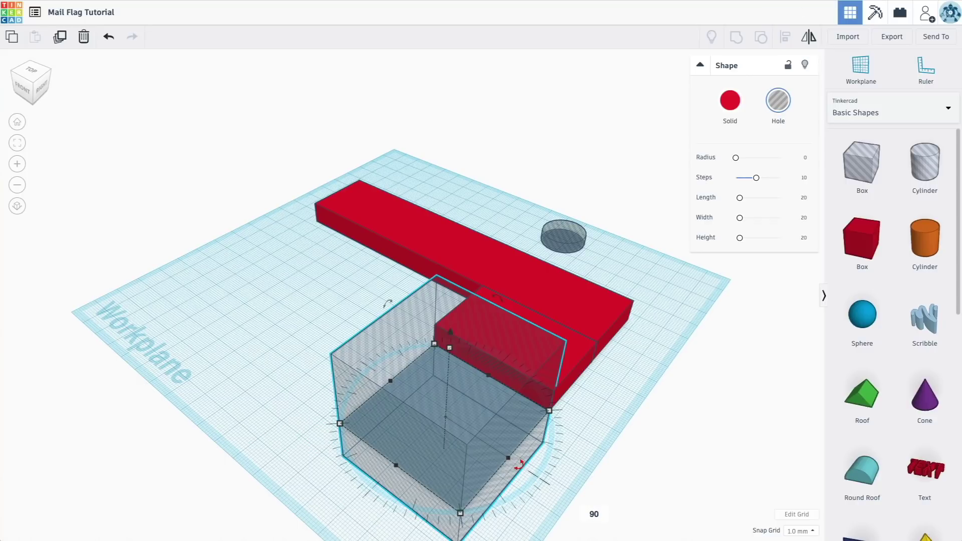
{"action": "key", "text": "Return"}
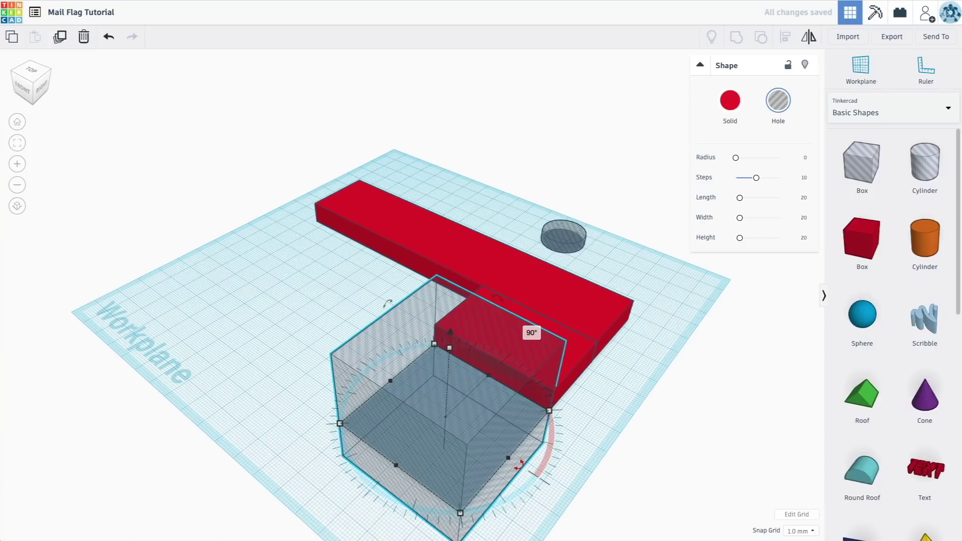
{"action": "left_click", "coordinate": [531, 330]}
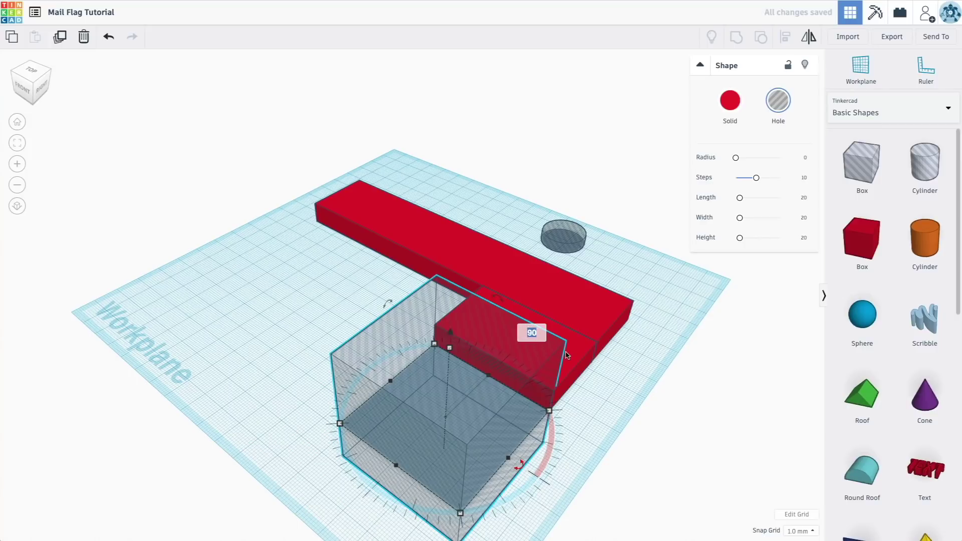
{"action": "key", "text": "Return"}
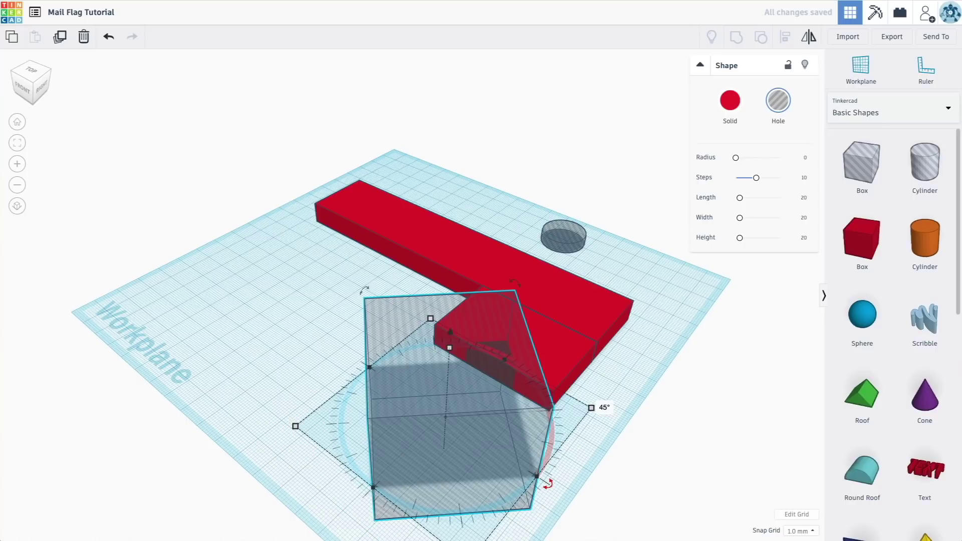
{"action": "left_click", "coordinate": [284, 360]}
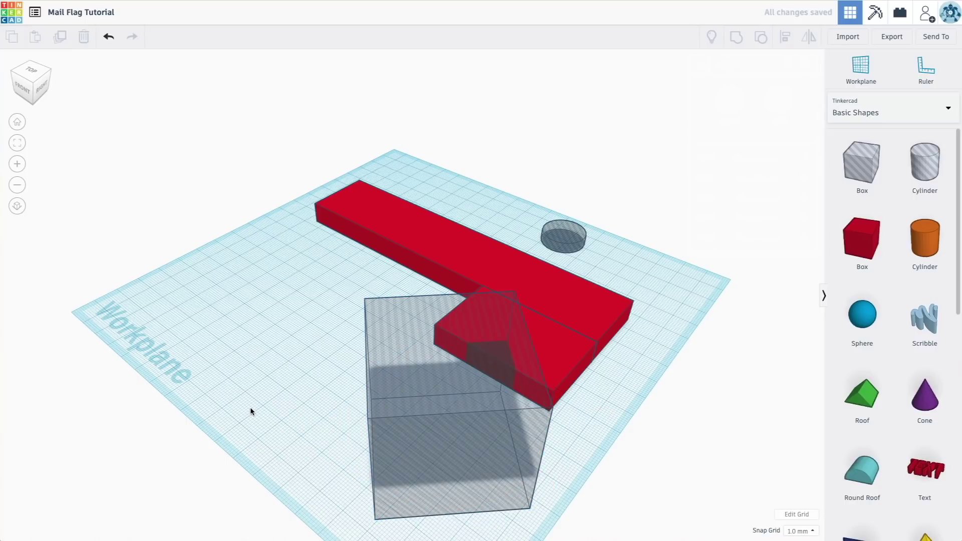
Push the hole box's corner into the red tab and group them to cut the V-notch.
{"action": "right_click_drag", "start_coordinate": [251, 407], "coordinate": [521, 444]}
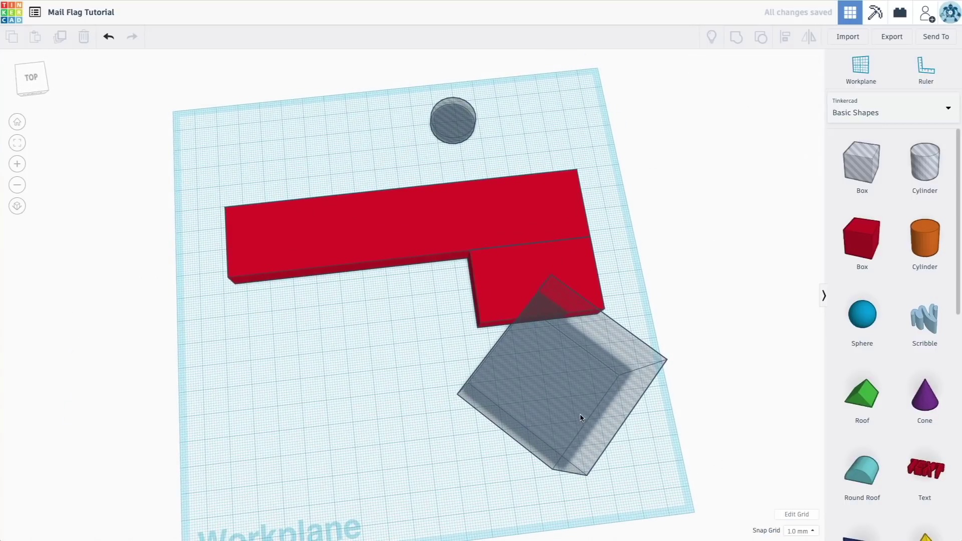
{"action": "left_click_drag", "start_coordinate": [582, 417], "coordinate": [568, 361]}
{"action": "left_click", "coordinate": [357, 516]}
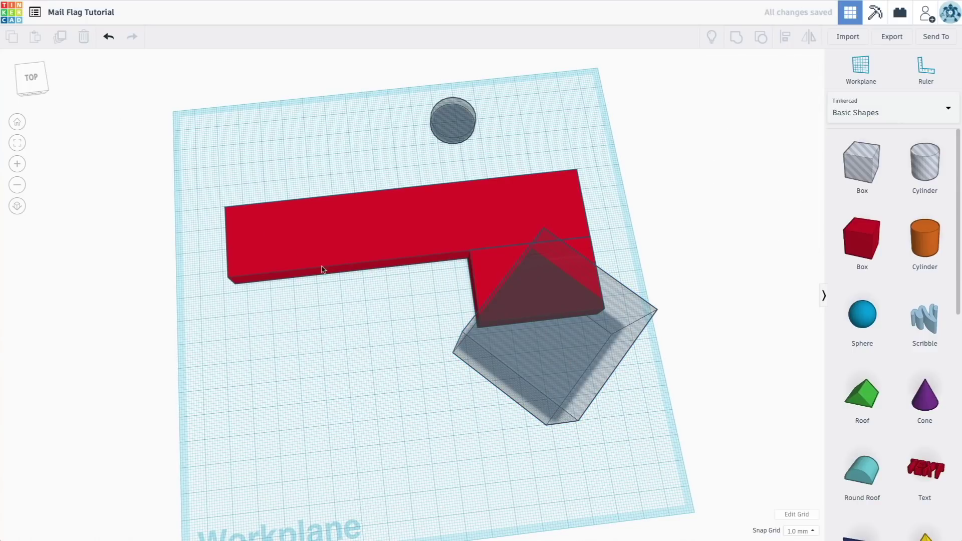
{"action": "left_click", "coordinate": [494, 263]}
{"action": "left_click", "coordinate": [531, 313], "text": "shift"}
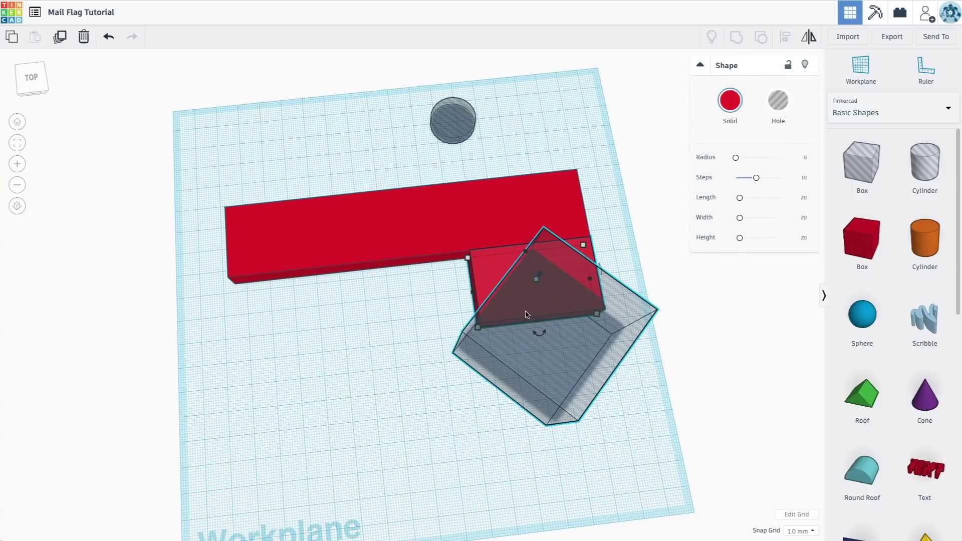
{"action": "left_click", "coordinate": [739, 40]}
{"action": "left_click", "coordinate": [537, 419]}
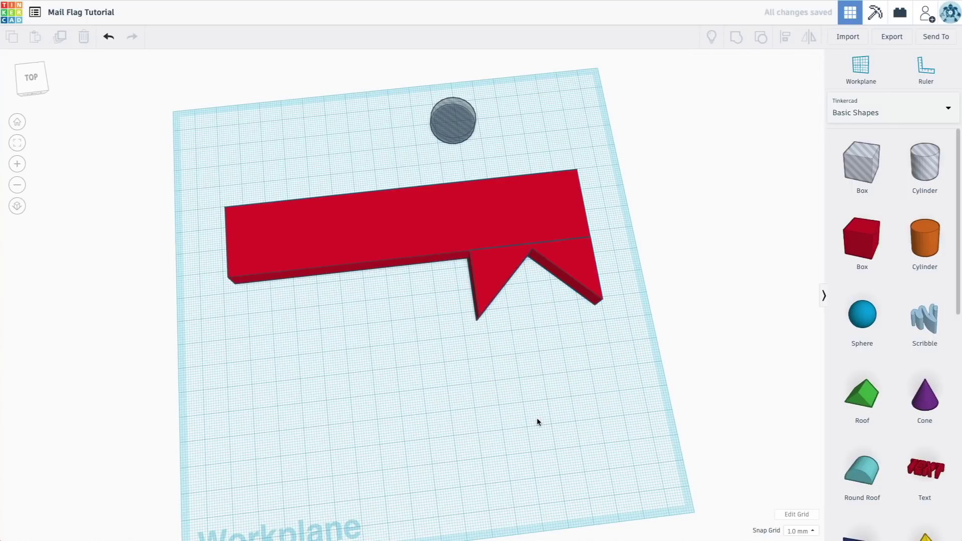
Group the notched tab with the long red bar into one flag shape.
{"action": "left_click", "coordinate": [580, 253]}
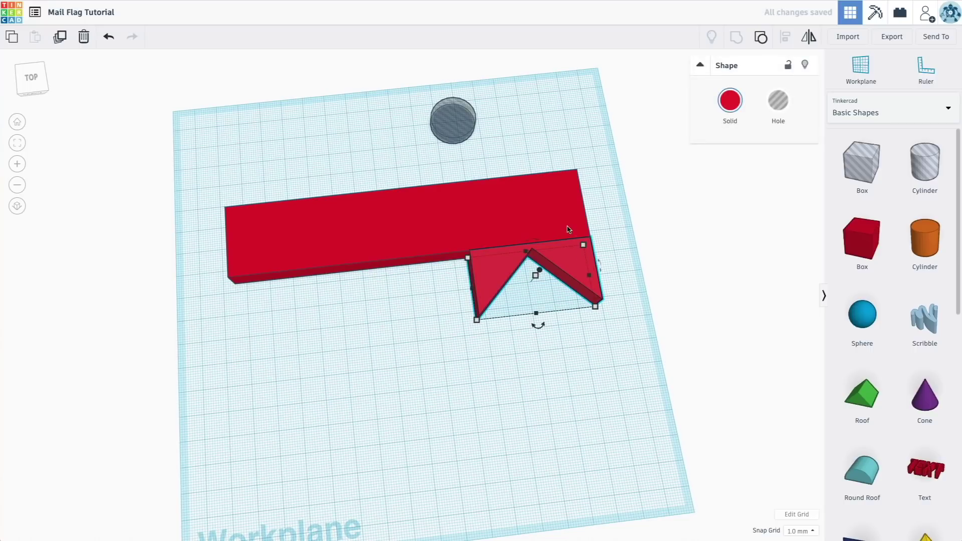
{"action": "left_click", "coordinate": [569, 229], "text": "shift"}
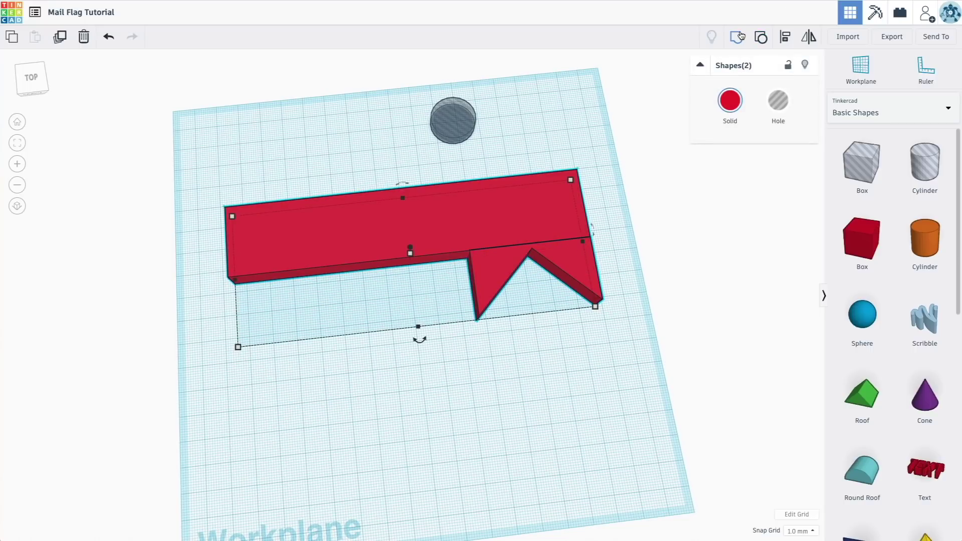
{"action": "left_click", "coordinate": [740, 36]}
{"action": "left_click", "coordinate": [523, 459]}
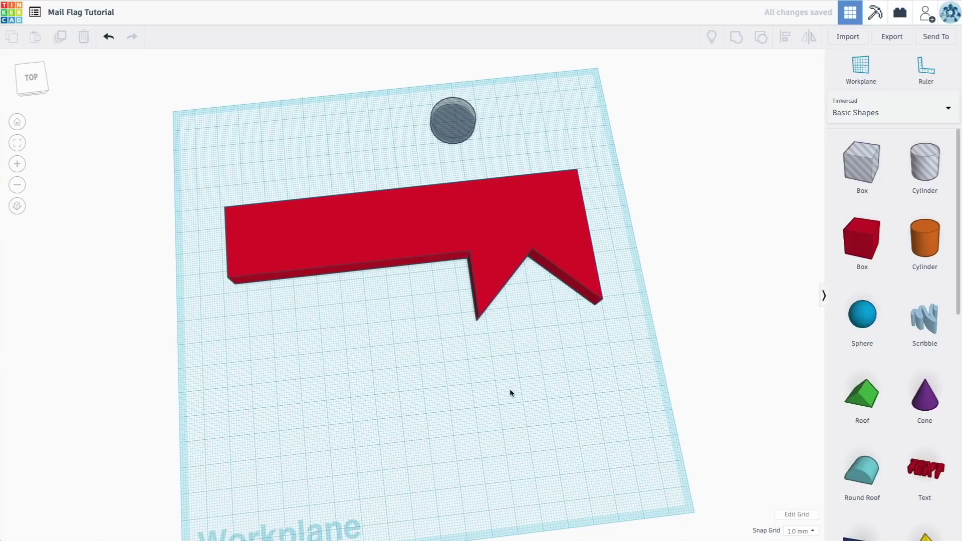
Move the hole cylinder below the flag's left end.
{"action": "left_click_drag", "start_coordinate": [455, 119], "coordinate": [292, 333]}
{"action": "right_click_drag", "start_coordinate": [429, 420], "coordinate": [306, 324]}
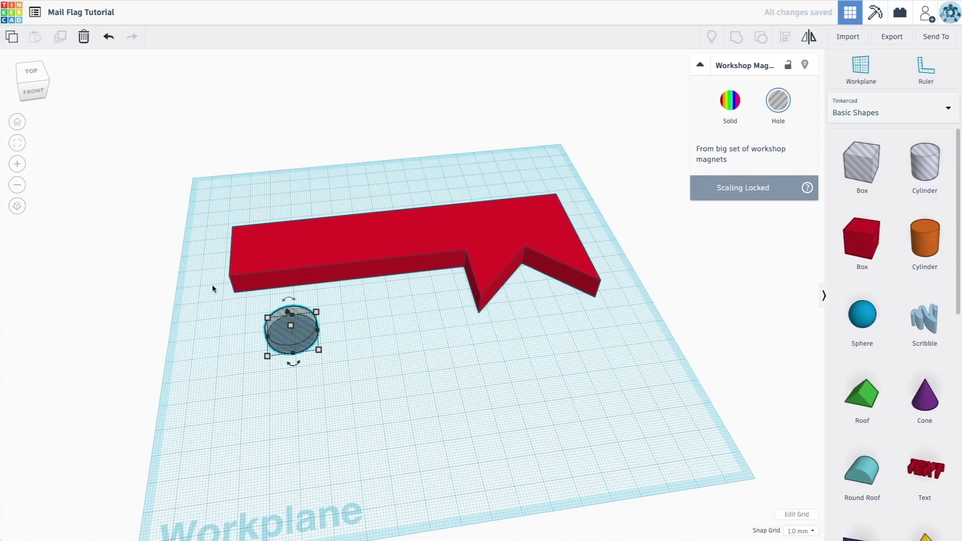
{"action": "left_click", "coordinate": [389, 458]}
{"action": "left_click", "coordinate": [289, 342]}
{"action": "left_click", "coordinate": [729, 396]}
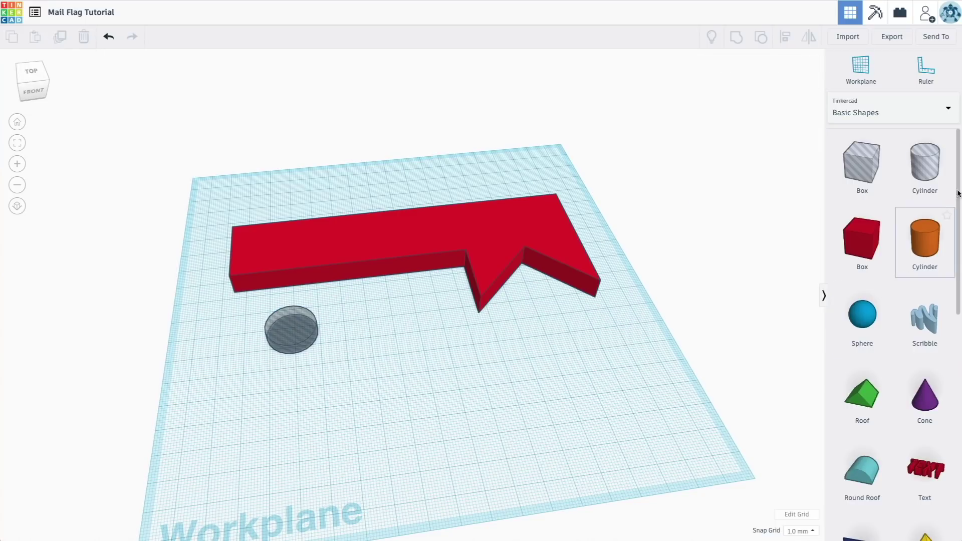
Add a Workshop Magnet from the Shapes Collection and align it with the left cylinder.
{"action": "left_click", "coordinate": [955, 110]}
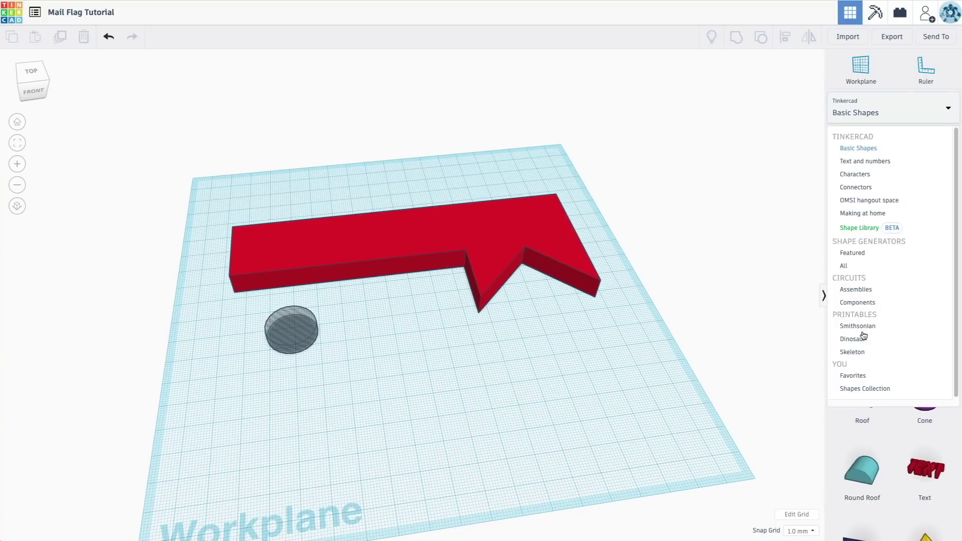
{"action": "left_click", "coordinate": [865, 389]}
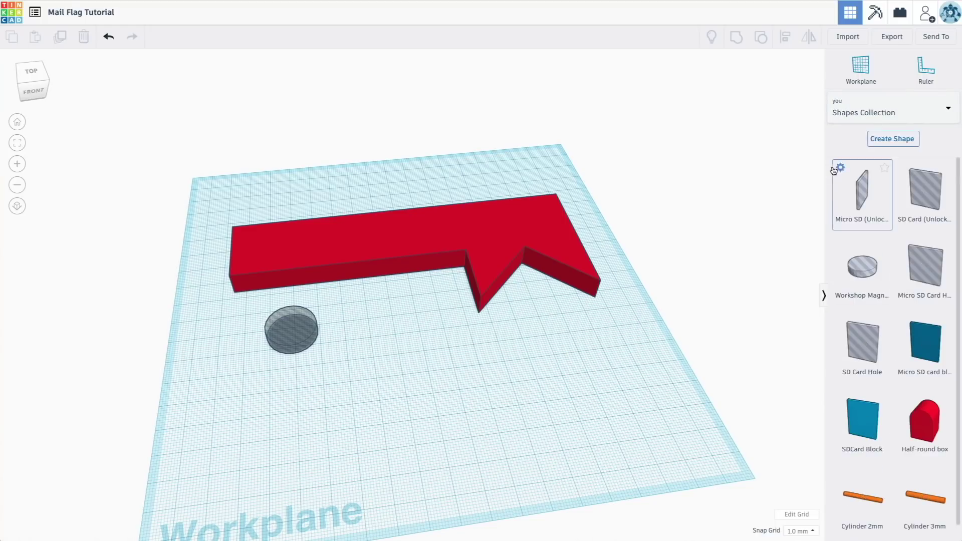
{"action": "left_click_drag", "start_coordinate": [863, 269], "coordinate": [652, 285]}
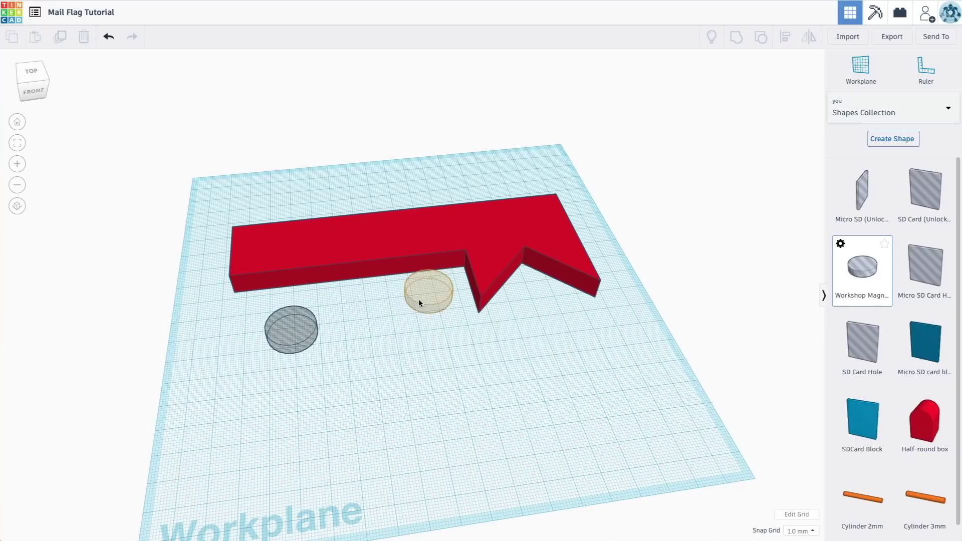
{"action": "left_click_drag", "start_coordinate": [420, 314], "coordinate": [510, 330]}
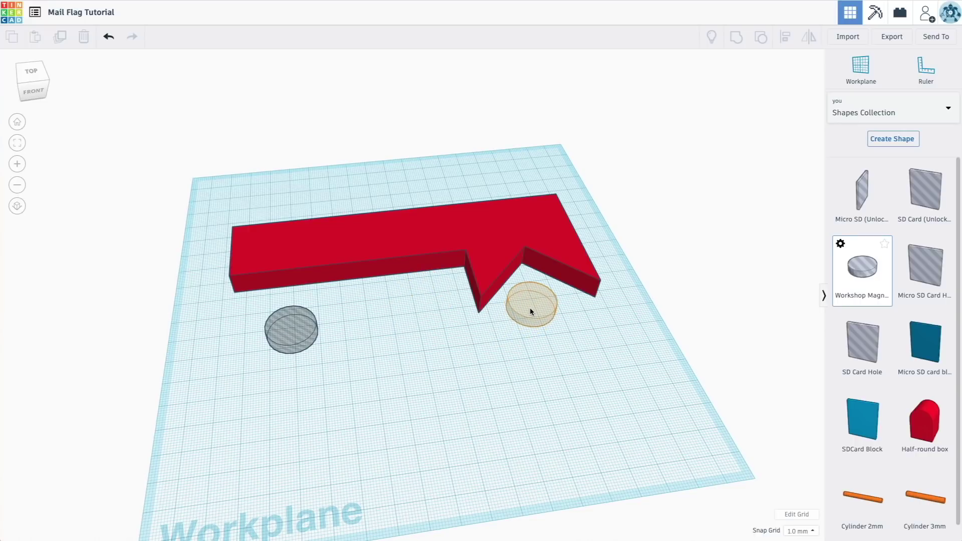
{"action": "left_click_drag", "start_coordinate": [531, 306], "coordinate": [531, 306]}
{"action": "left_click", "coordinate": [284, 320], "text": "shift"}
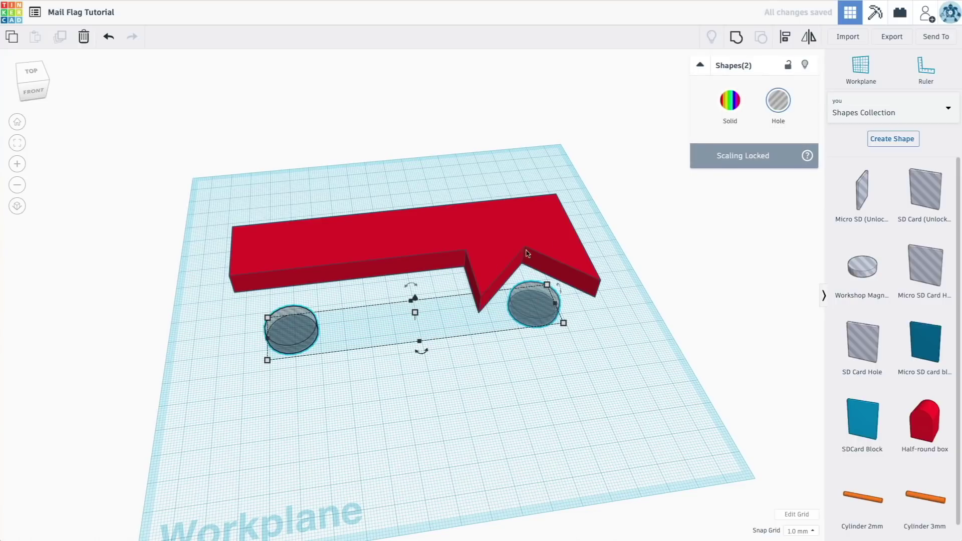
{"action": "left_click", "coordinate": [785, 38]}
{"action": "left_click", "coordinate": [255, 340]}
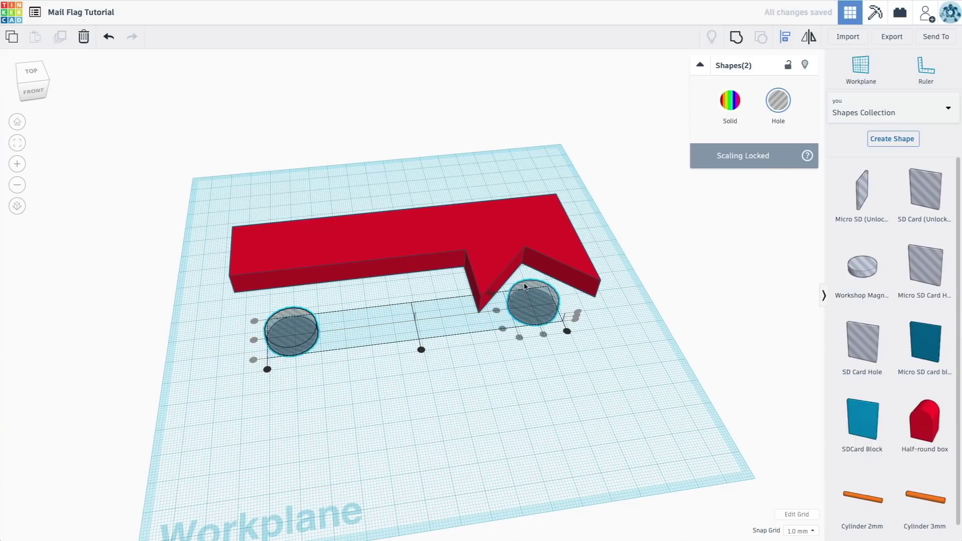
{"action": "left_click", "coordinate": [527, 469]}
Raise both cylinders into the flag and group them with it to cut the recesses.
{"action": "left_click", "coordinate": [530, 325]}
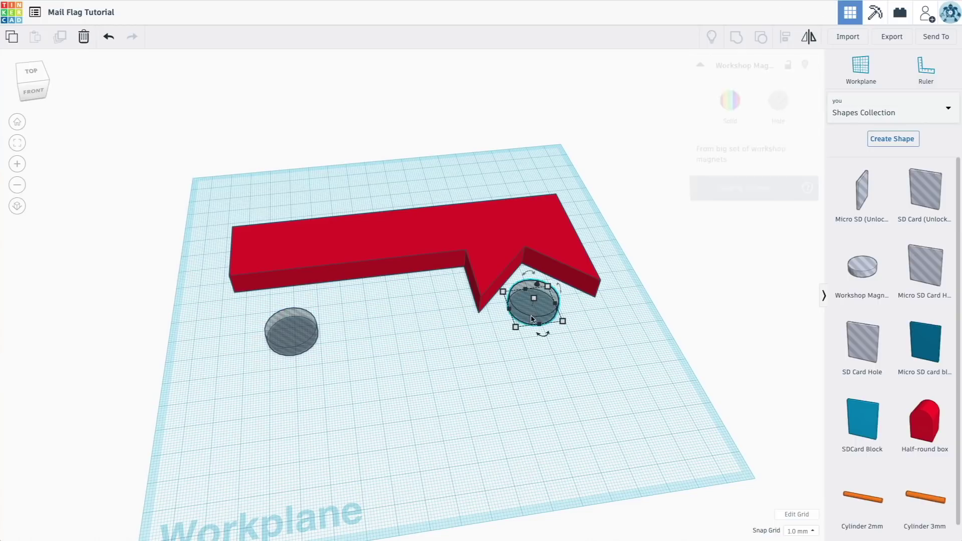
{"action": "left_click", "coordinate": [283, 341], "text": "shift"}
{"action": "left_click_drag", "start_coordinate": [284, 329], "coordinate": [284, 265]}
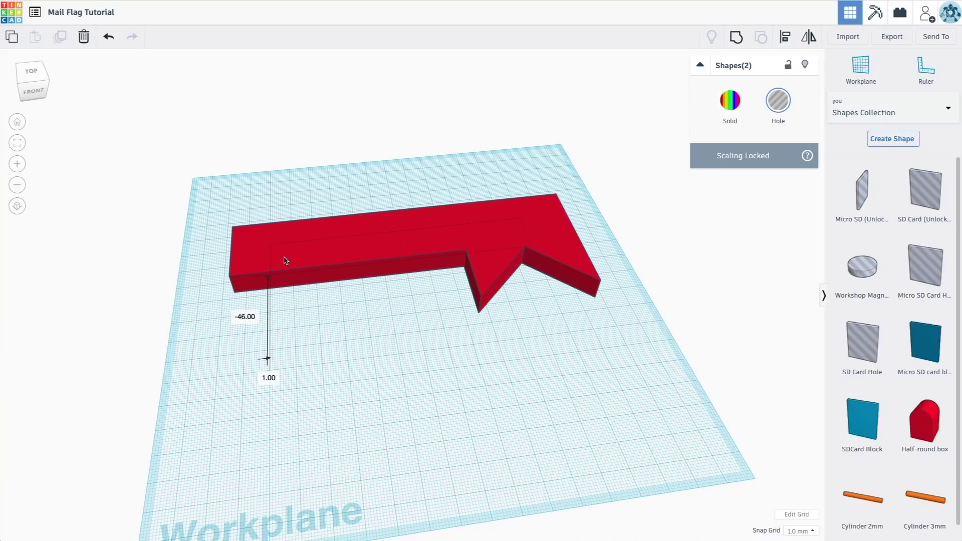
{"action": "right_click_drag", "start_coordinate": [429, 434], "coordinate": [477, 197]}
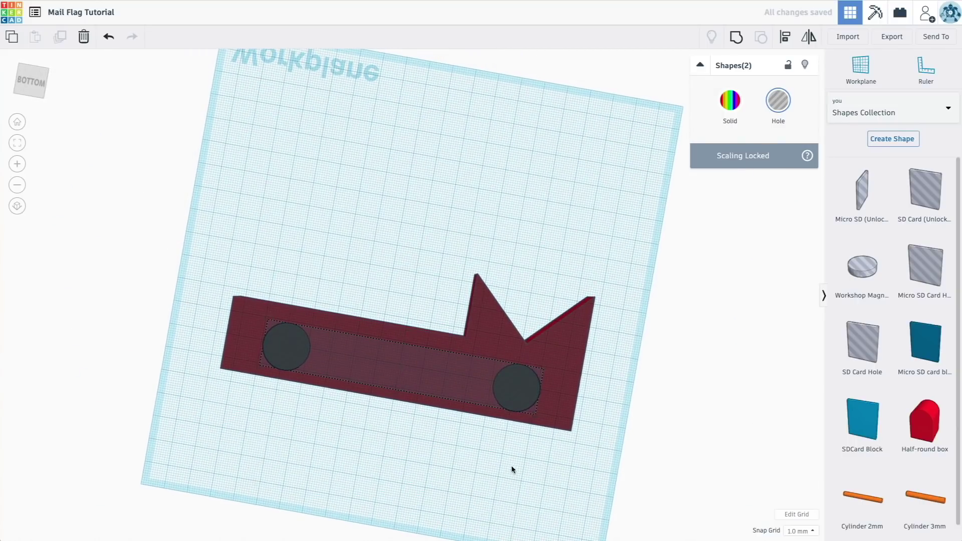
{"action": "right_click_drag", "start_coordinate": [511, 469], "coordinate": [520, 447]}
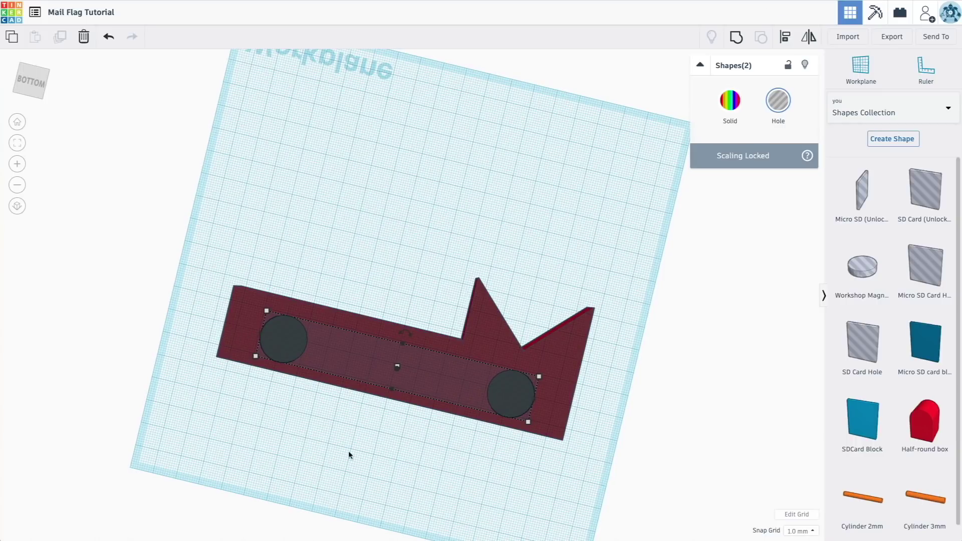
{"action": "right_click_drag", "start_coordinate": [492, 91], "coordinate": [469, 423]}
{"action": "right_click_drag", "start_coordinate": [409, 382], "coordinate": [412, 109]}
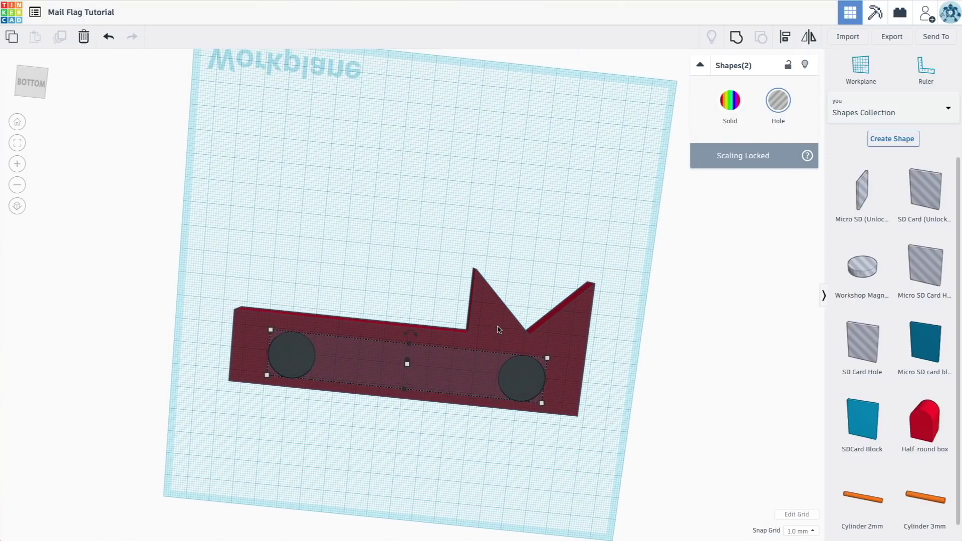
{"action": "left_click", "coordinate": [500, 329], "text": "shift"}
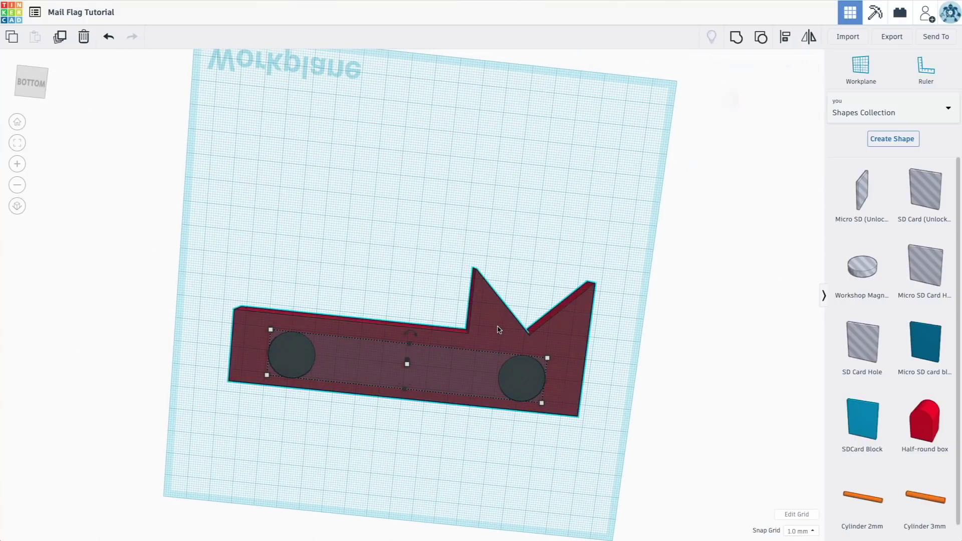
{"action": "left_click", "coordinate": [736, 36]}
Zoom and orbit around the flag to check the magnet recesses.
{"action": "left_click", "coordinate": [566, 487]}
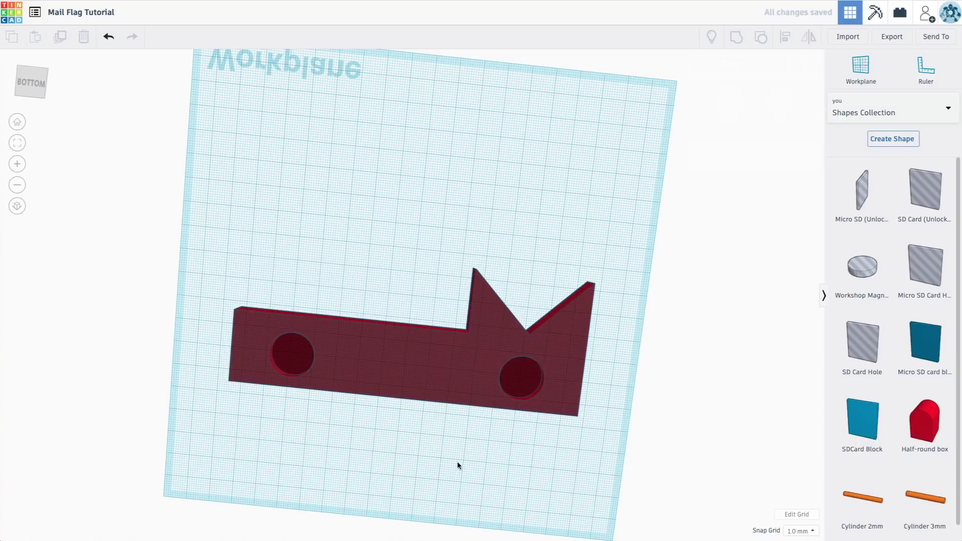
{"action": "scroll", "coordinate": [521, 455], "scroll_direction": "up", "scroll_amount": 8}
{"action": "scroll", "coordinate": [602, 487], "scroll_direction": "down", "scroll_amount": 5}
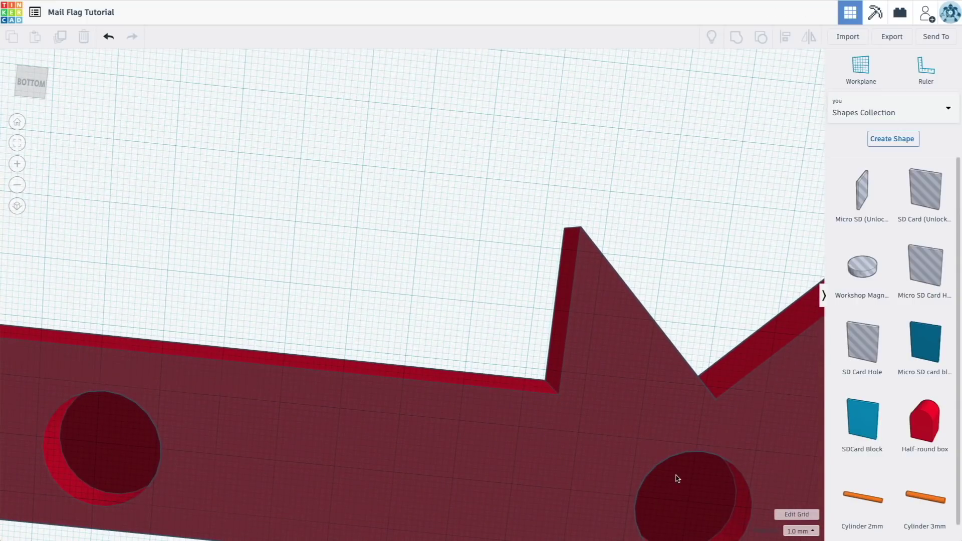
{"action": "right_click_drag", "start_coordinate": [509, 197], "coordinate": [541, 427]}
Select the finished red flag and bring up its Export download options.
{"action": "scroll", "coordinate": [658, 274], "scroll_direction": "down", "scroll_amount": 5}
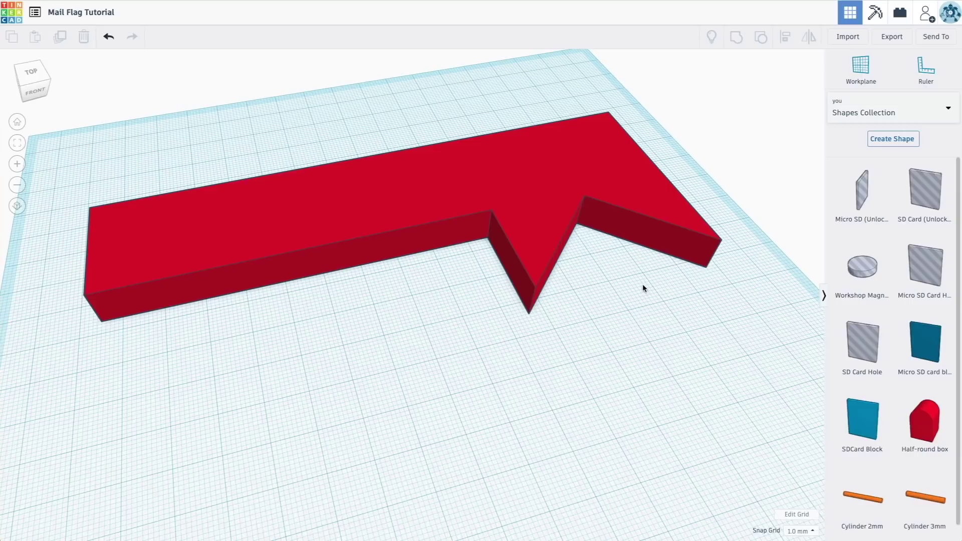
{"action": "left_click", "coordinate": [440, 204]}
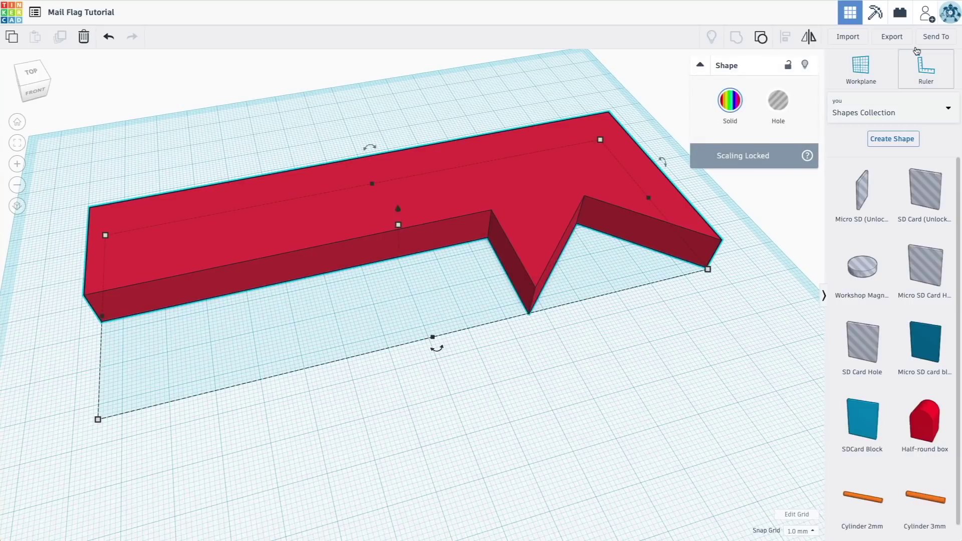
{"action": "left_click", "coordinate": [902, 39]}
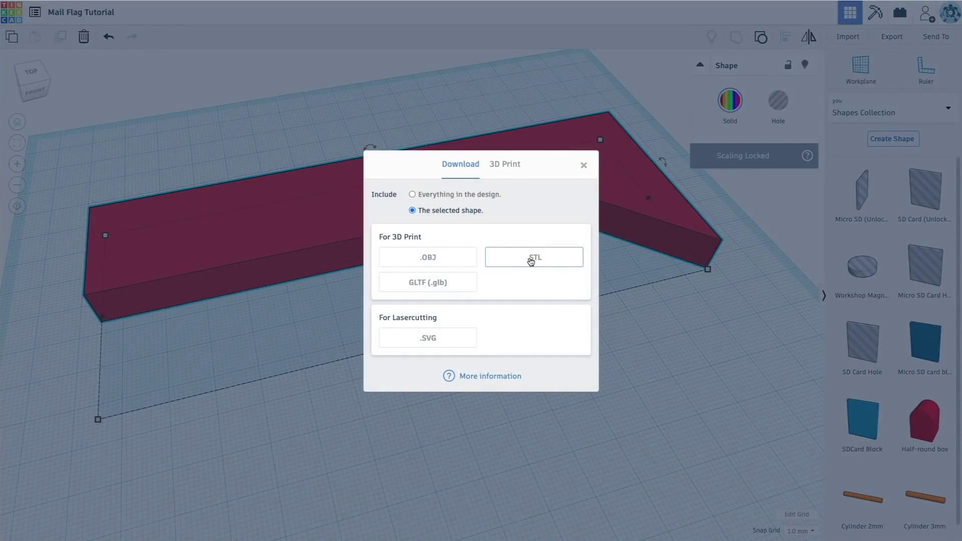